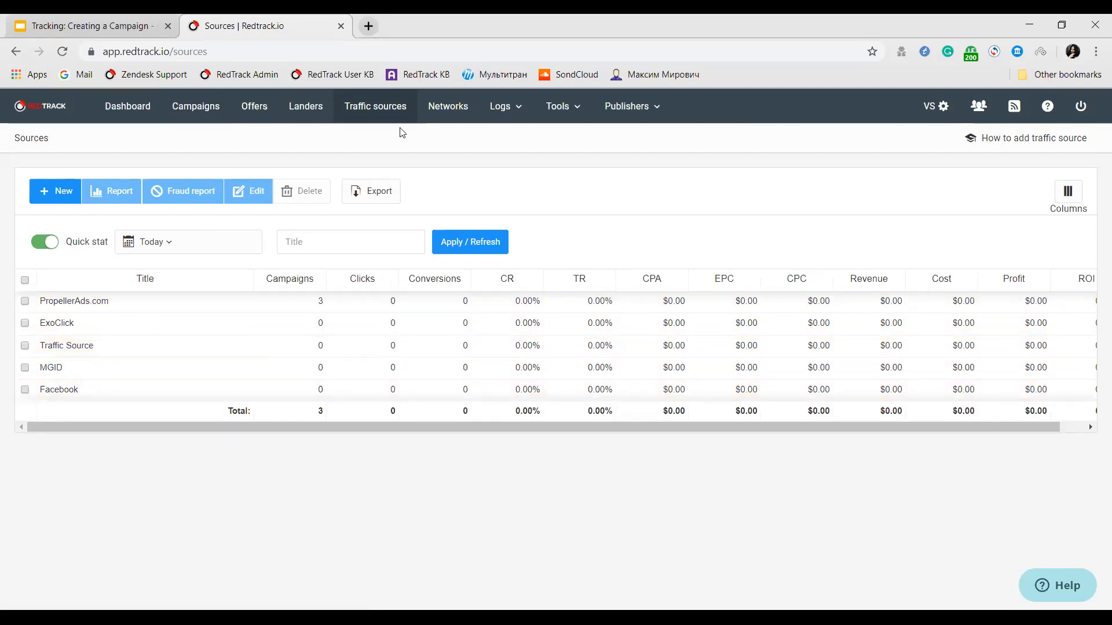
# Start a new campaign and name it "Test Q&A".
pyautogui.click(420, 118)
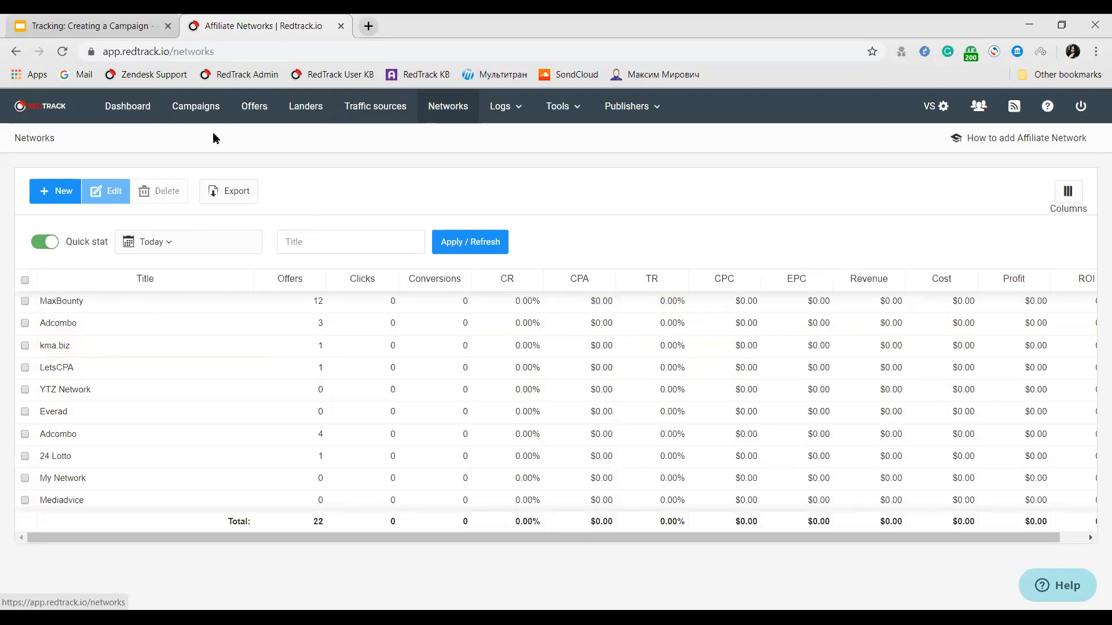
pyautogui.click(215, 116)
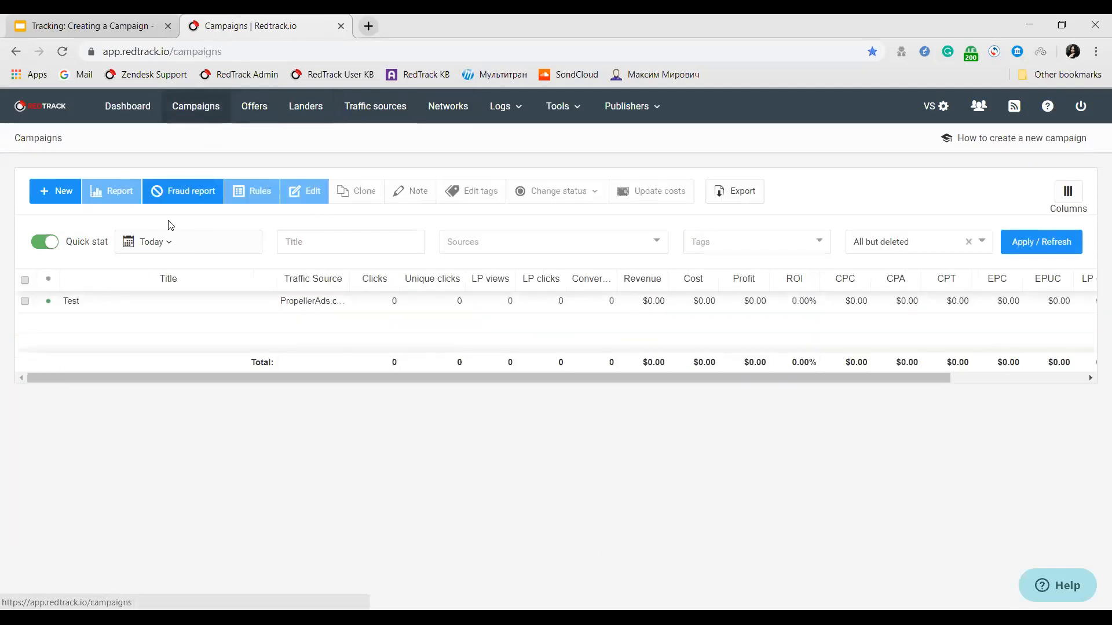
pyautogui.click(65, 196)
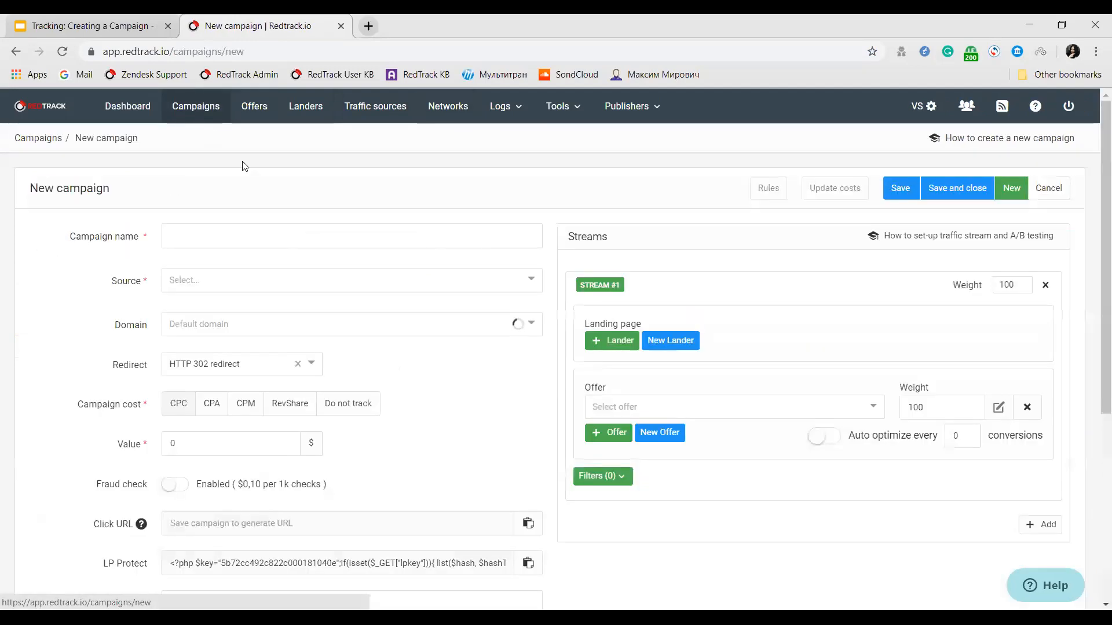
pyautogui.click(190, 240)
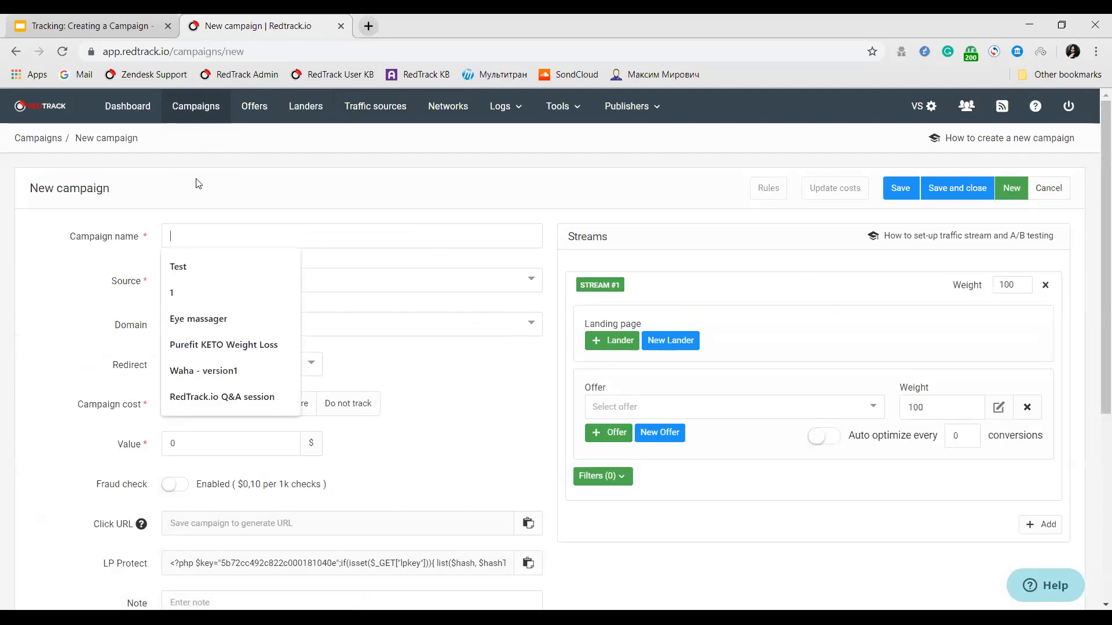
pyautogui.write('Test ')
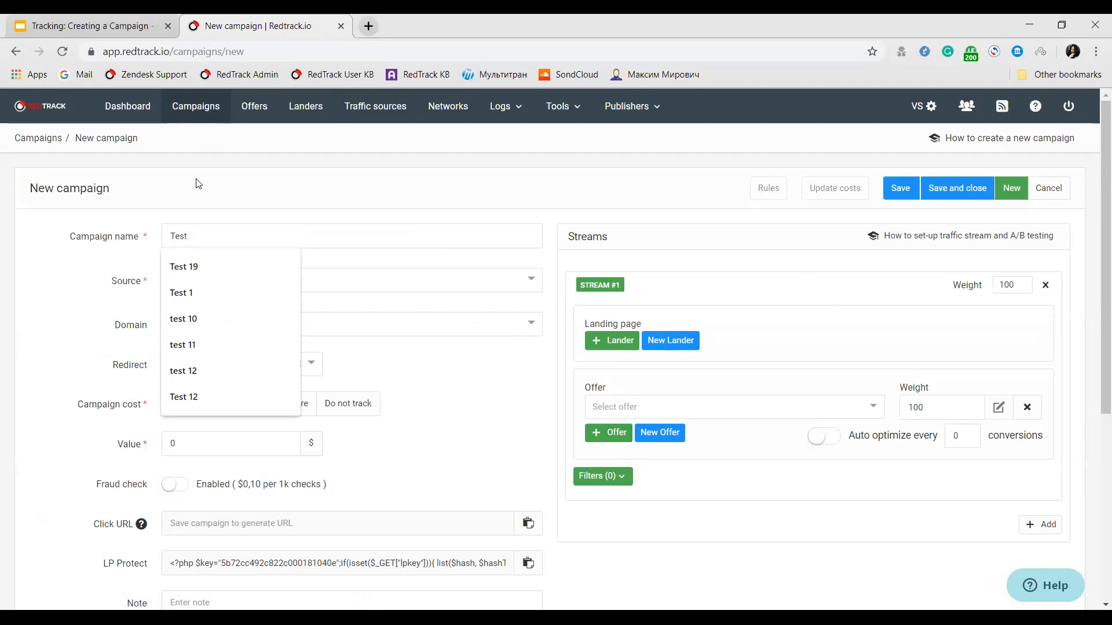
pyautogui.write('Q')
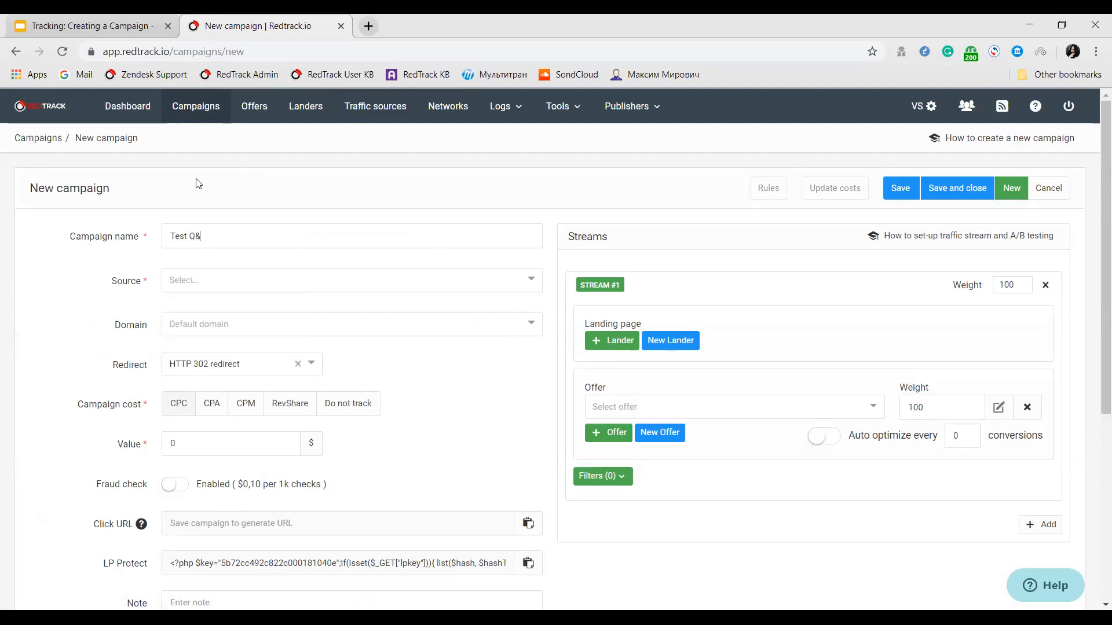
pyautogui.write('&A')
# Set the campaign's traffic source to PropellerAds.com and its domain to wow.beingawesome.club.
pyautogui.click(218, 273)
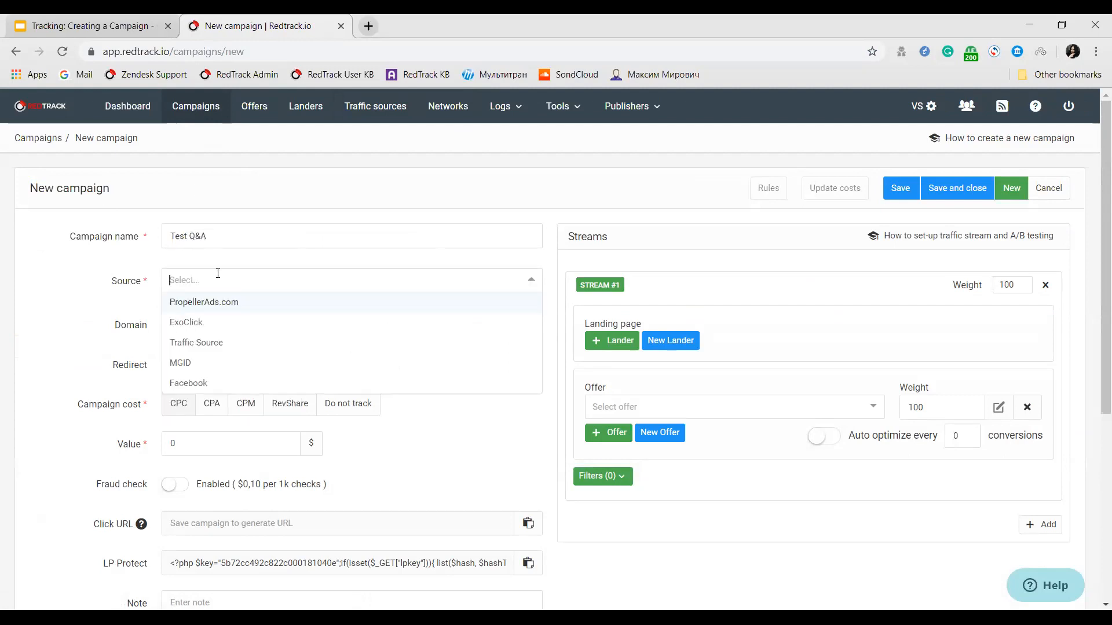
pyautogui.click(230, 301)
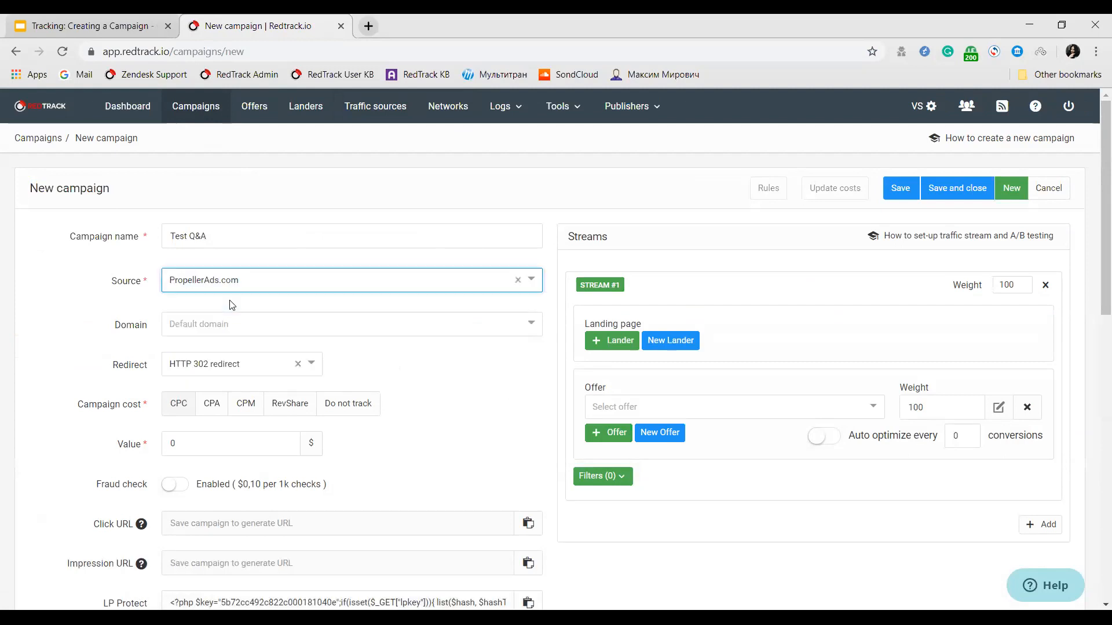
pyautogui.click(202, 323)
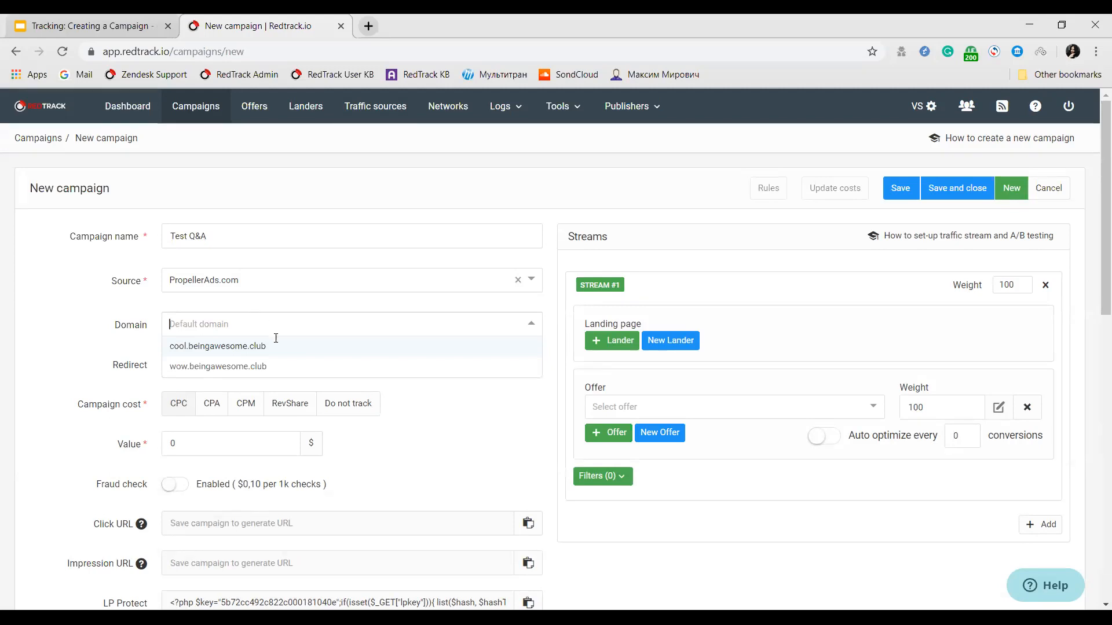
pyautogui.click(283, 371)
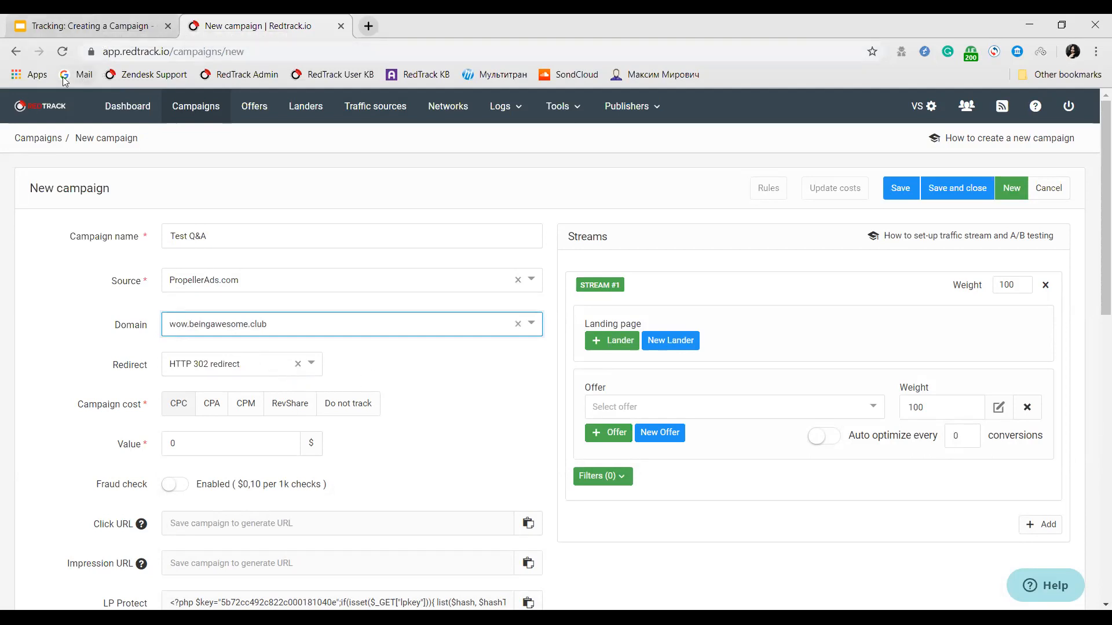
# Set the campaign's redirect type to HTTP 302 redirect with hidden referrer.
pyautogui.click(300, 365)
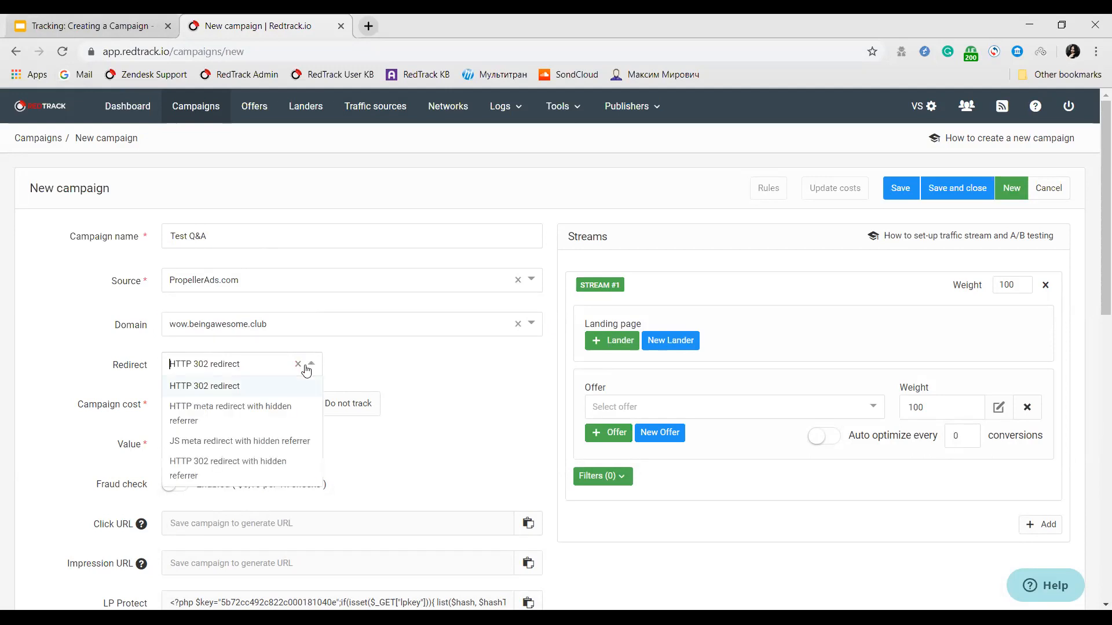
pyautogui.scroll(-1, 269, 475)
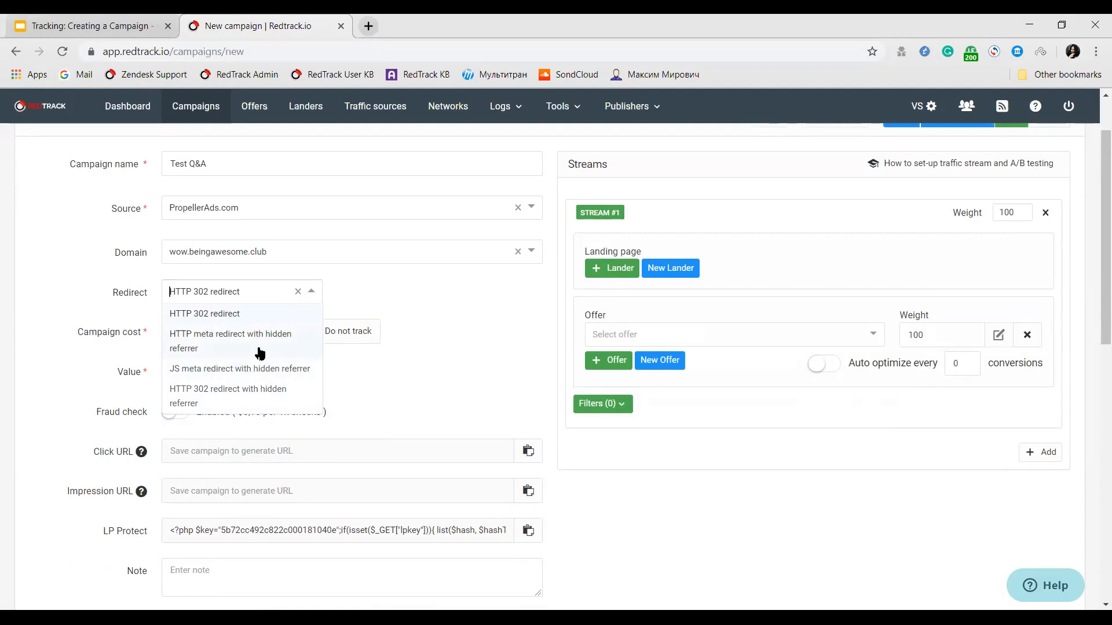
pyautogui.click(269, 399)
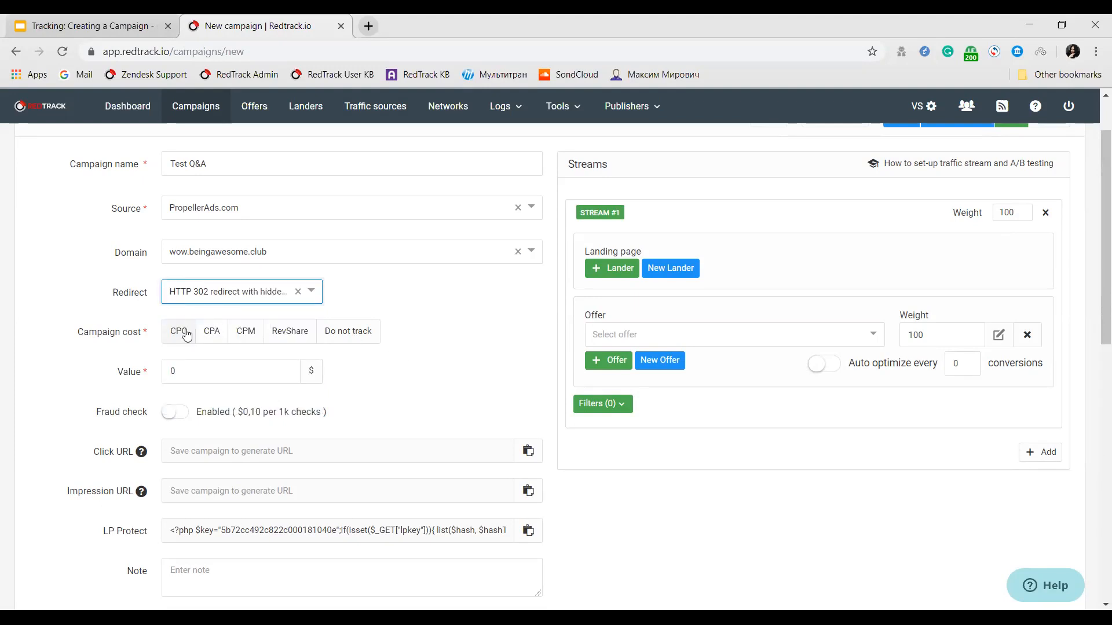
# Try the CPA, RevShare and Do not track cost models for the campaign.
pyautogui.click(215, 336)
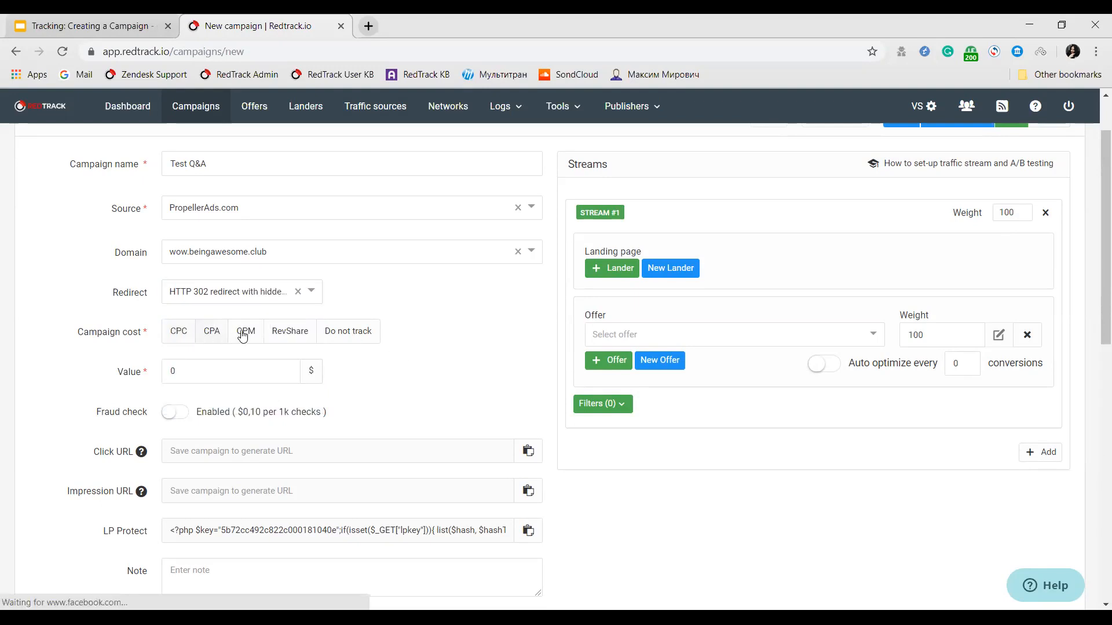
pyautogui.click(293, 342)
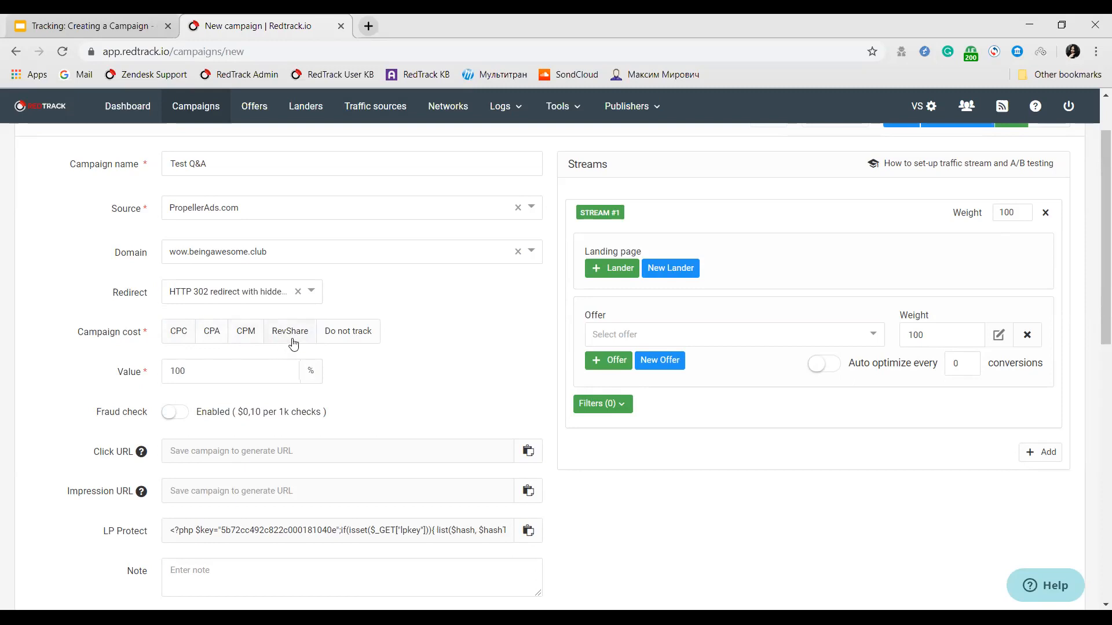
pyautogui.click(349, 328)
pyautogui.click(298, 327)
pyautogui.moveTo(190, 368); pyautogui.dragTo(171, 371)
pyautogui.click(260, 370)
# Set the campaign cost to CPC with a value of $0.05 and enable the fraud check.
pyautogui.click(181, 339)
pyautogui.doubleClick(177, 363)
pyautogui.click(186, 416)
pyautogui.moveTo(333, 414); pyautogui.dragTo(196, 413)
pyautogui.click(212, 422)
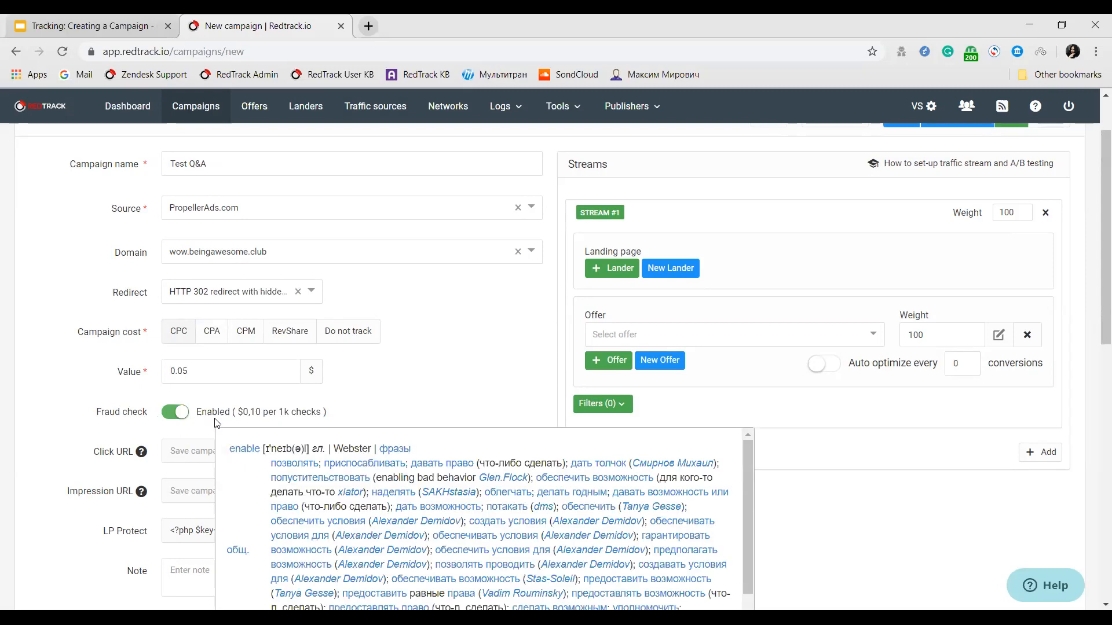
pyautogui.click(356, 399)
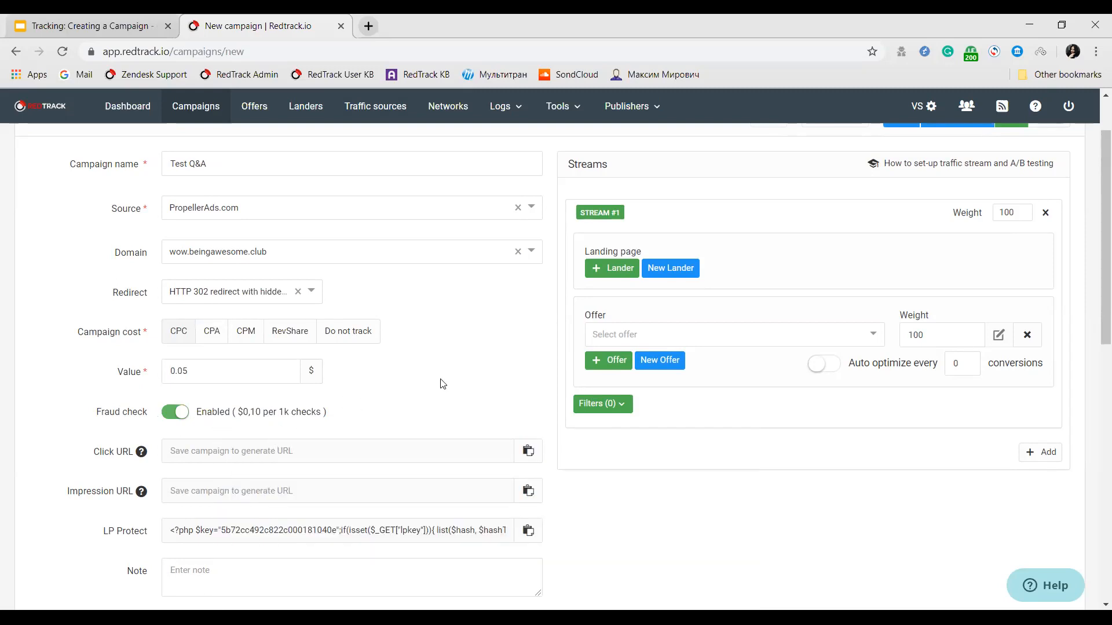
# Add the landing pages LP 1 Red and LP 2 Blue to Stream #1.
pyautogui.scroll(-8, 579, 347)
pyautogui.scroll(8, 782, 400)
pyautogui.click(617, 269)
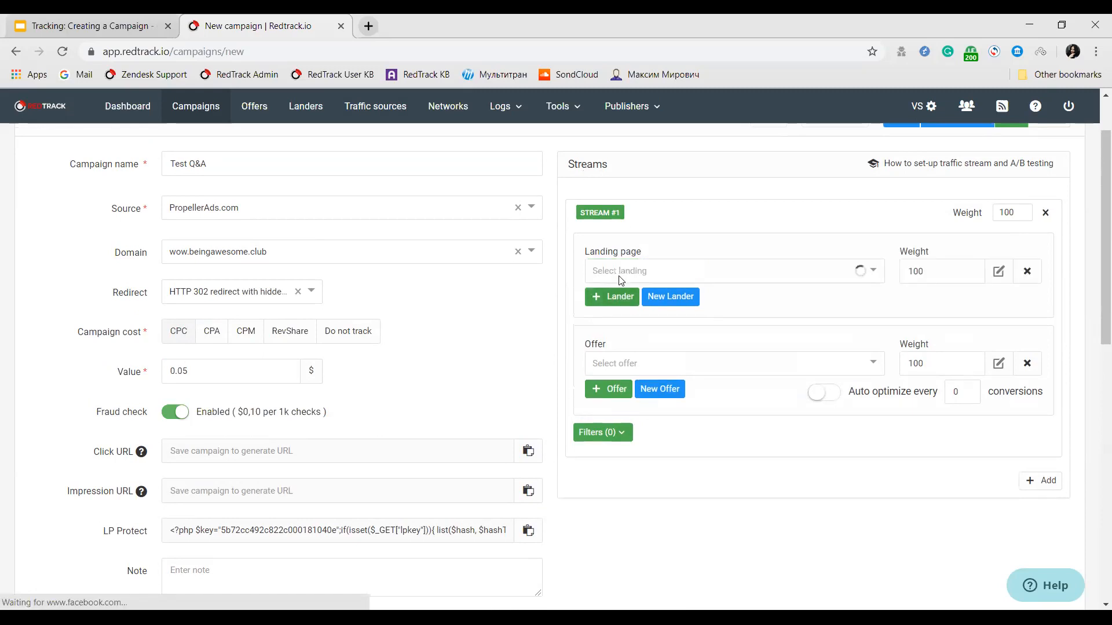
pyautogui.click(614, 279)
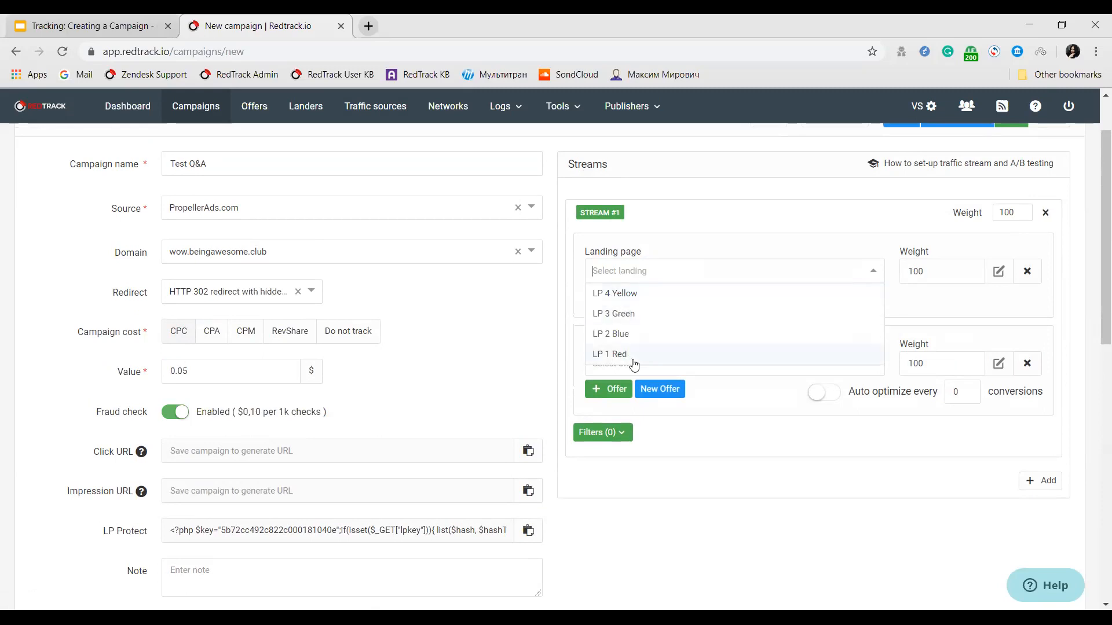
pyautogui.click(633, 355)
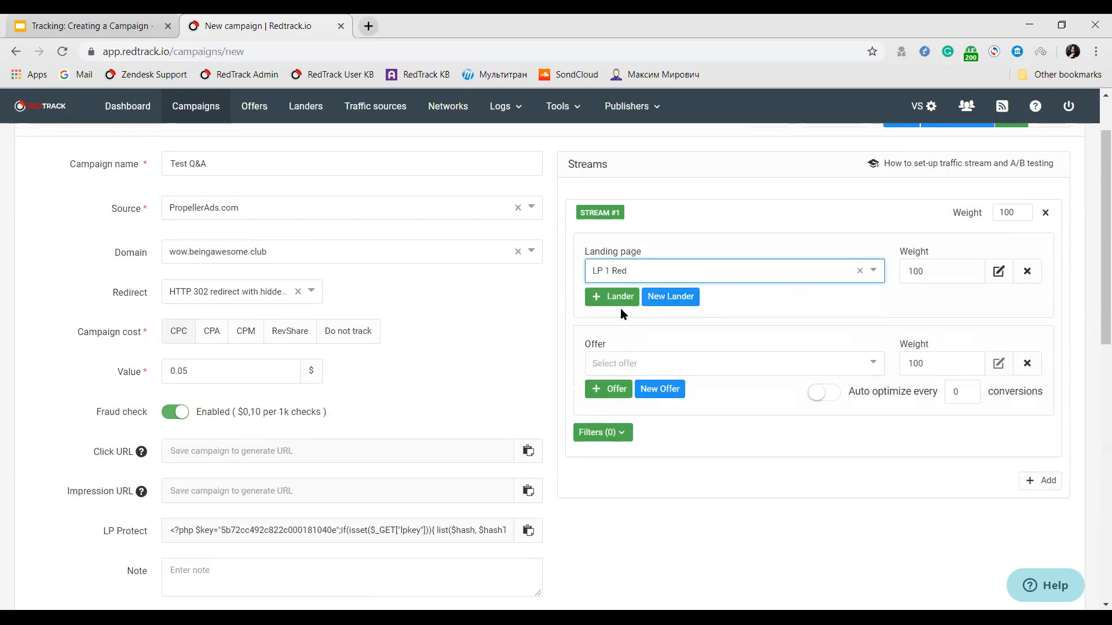
pyautogui.click(617, 298)
pyautogui.click(631, 299)
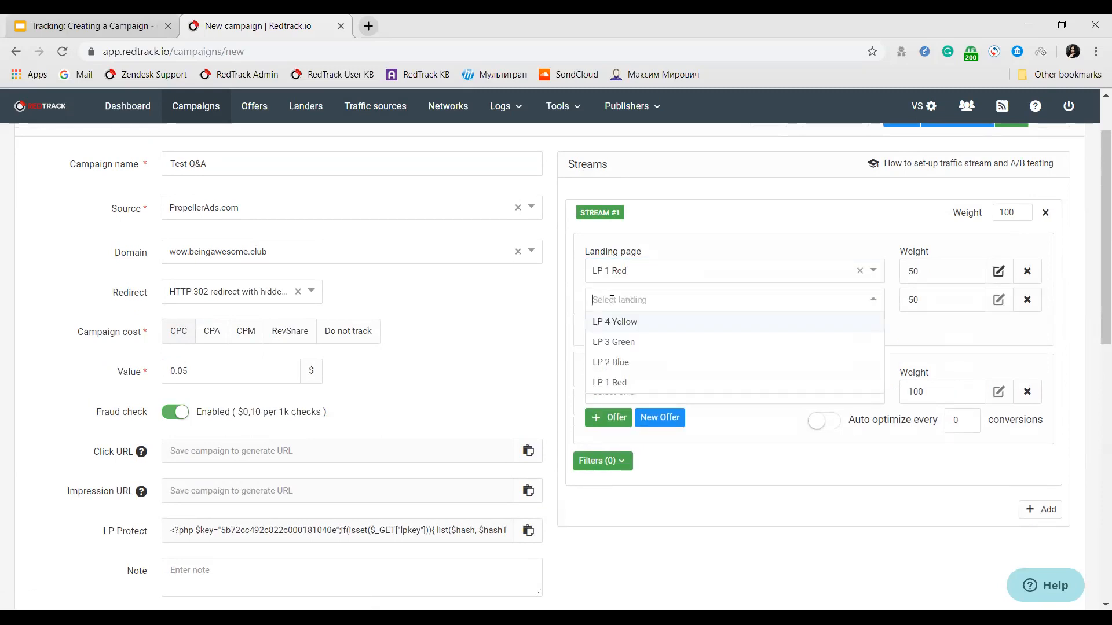
pyautogui.click(649, 365)
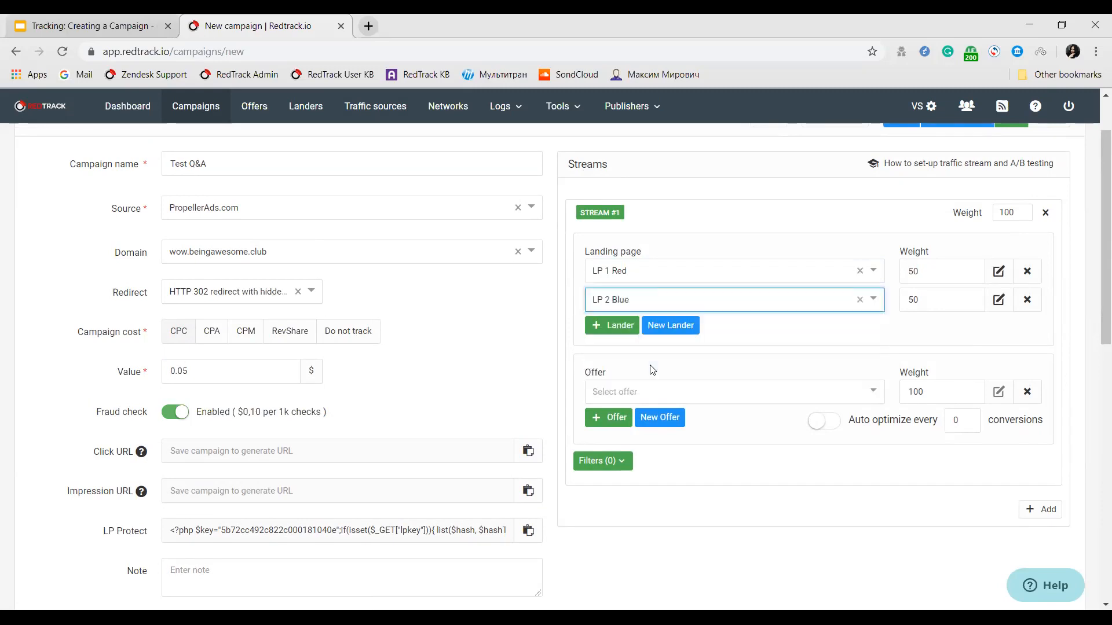
# Assign Offer 1 Red and Offer 2 Blue to Stream #1, adding a second offer row.
pyautogui.click(606, 418)
pyautogui.click(607, 399)
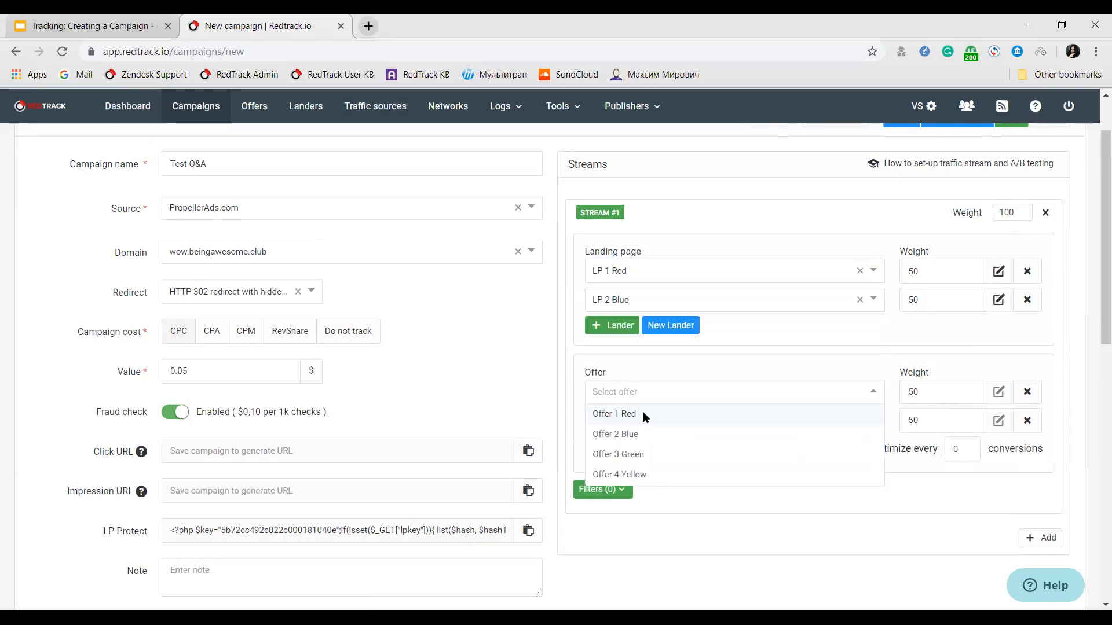
pyautogui.click(642, 414)
pyautogui.click(642, 418)
pyautogui.click(646, 466)
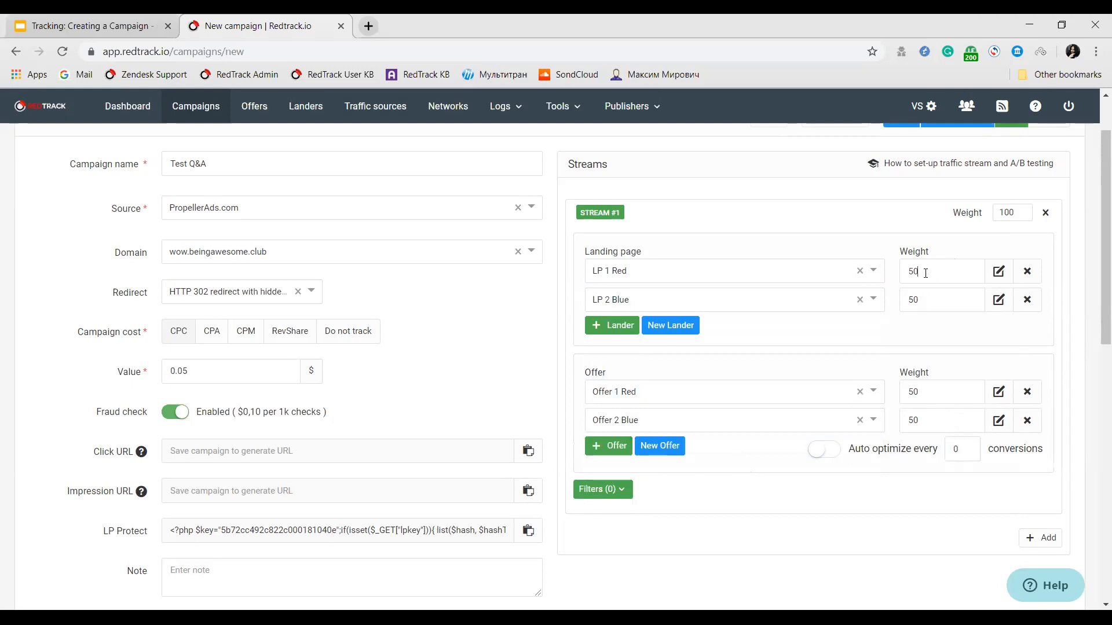
# Set the weight of landing page LP 1 Red in Stream #1 to 100.
pyautogui.click(917, 305)
pyautogui.doubleClick(922, 297)
pyautogui.doubleClick(936, 271)
pyautogui.write('100')
# Add a Countries filter to Stream #1 that includes United States.
pyautogui.scroll(-1, 727, 470)
pyautogui.click(631, 419)
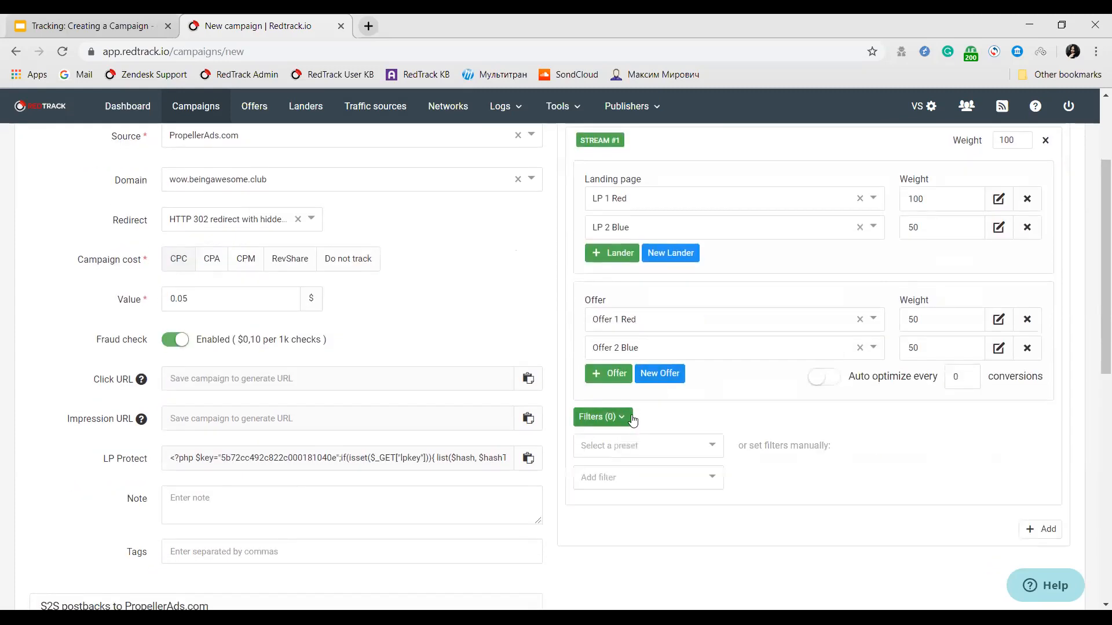
pyautogui.click(649, 477)
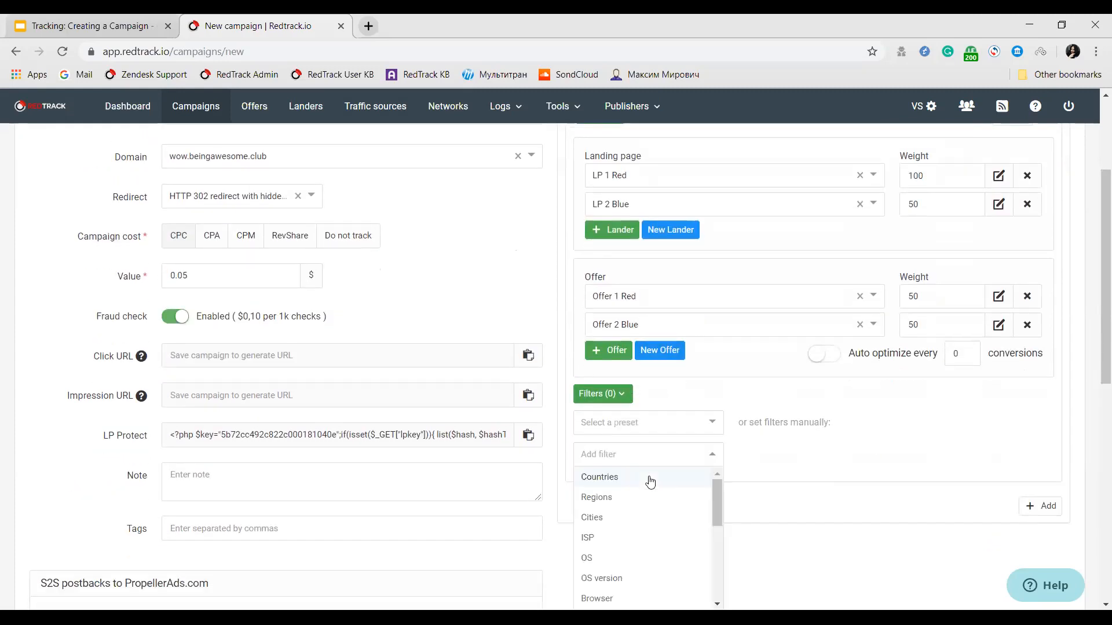
pyautogui.click(651, 482)
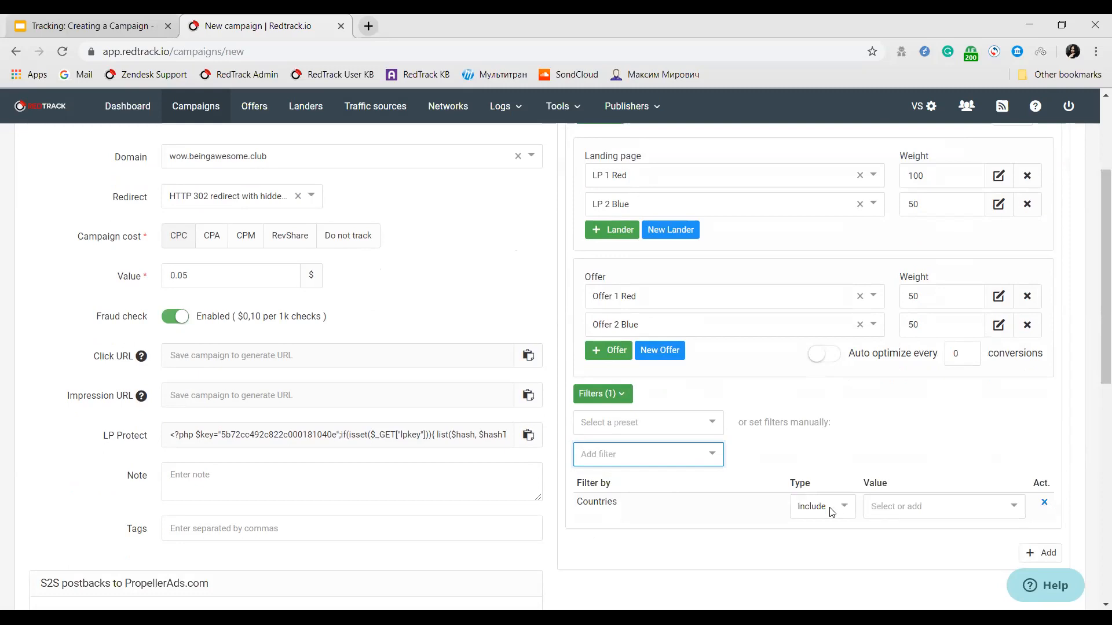
pyautogui.click(834, 508)
pyautogui.click(823, 539)
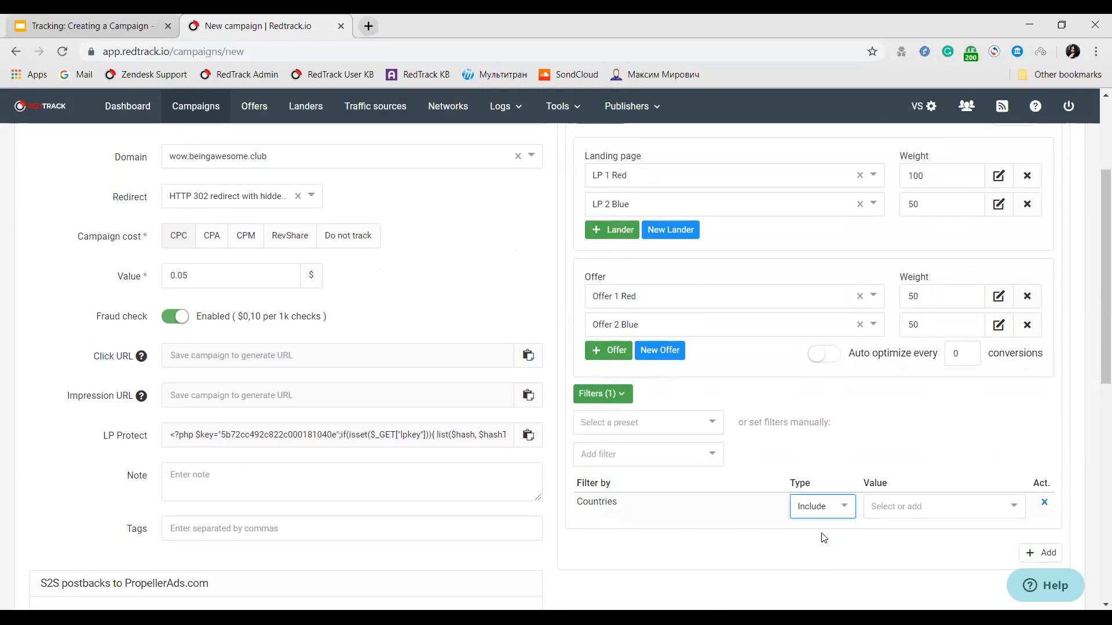
pyautogui.click(908, 512)
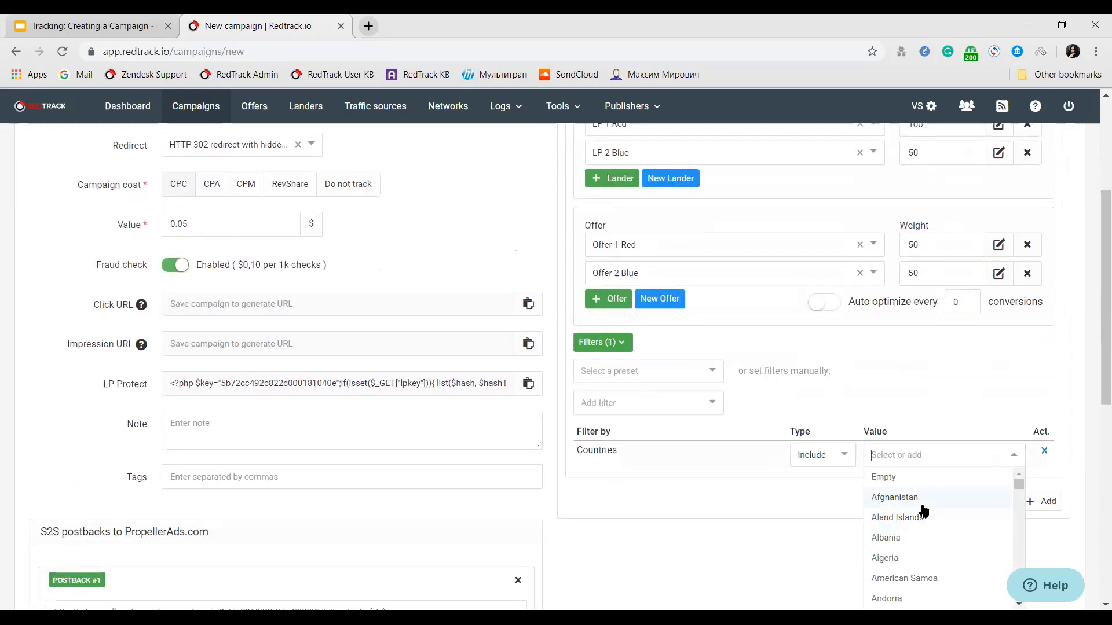
pyautogui.write('Uni')
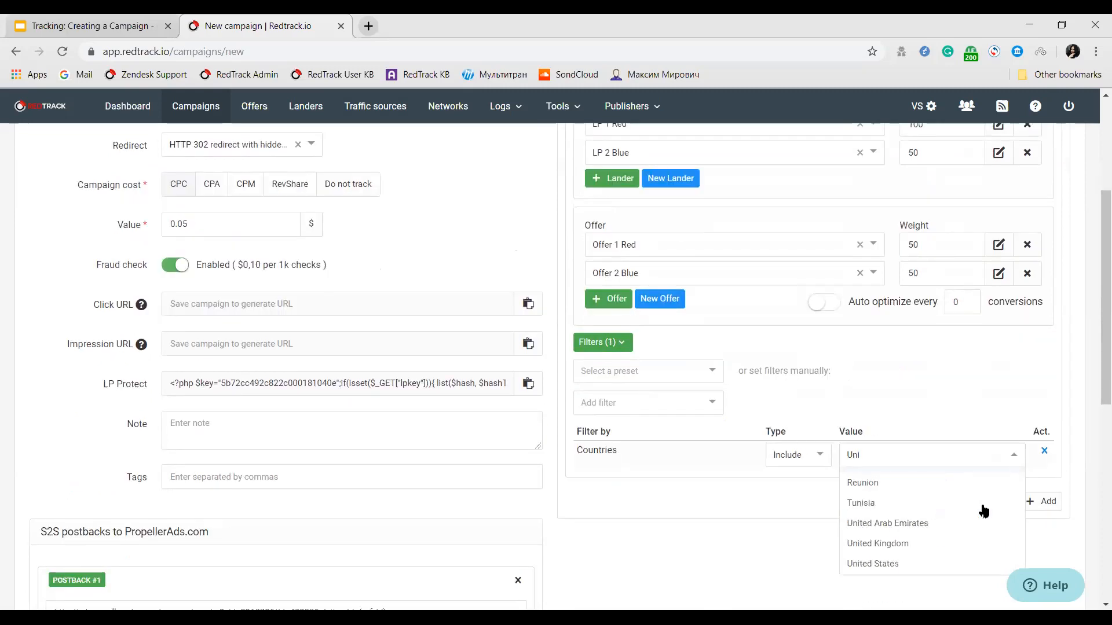
pyautogui.click(908, 570)
pyautogui.click(789, 562)
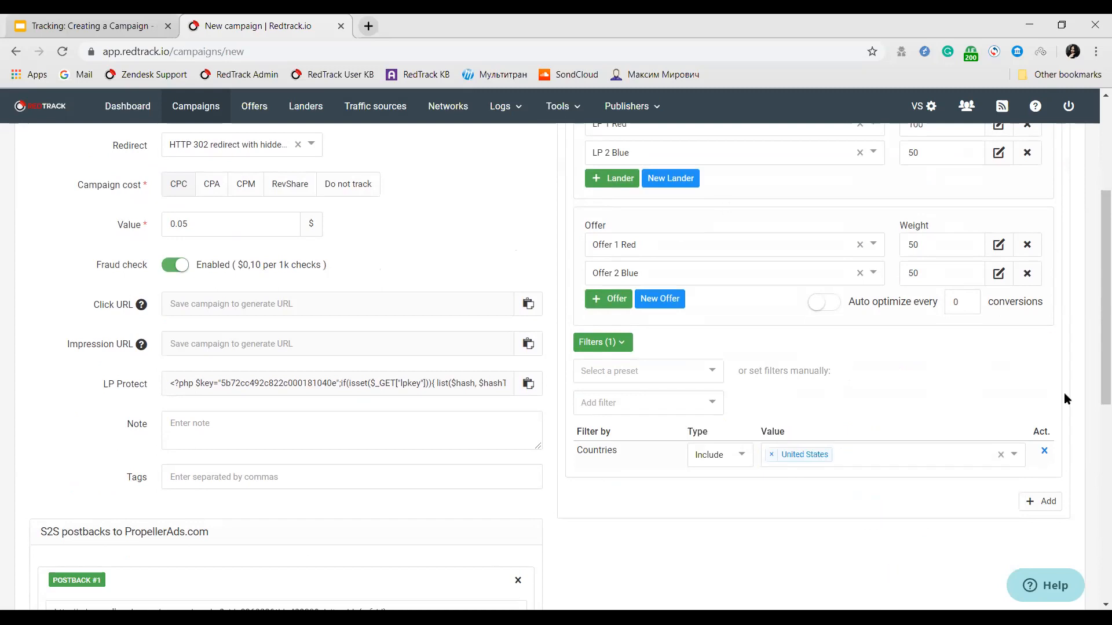
# Add a second stream with the landing pages LP 3 Green and LP 4 Yellow.
pyautogui.scroll(-3, 926, 371)
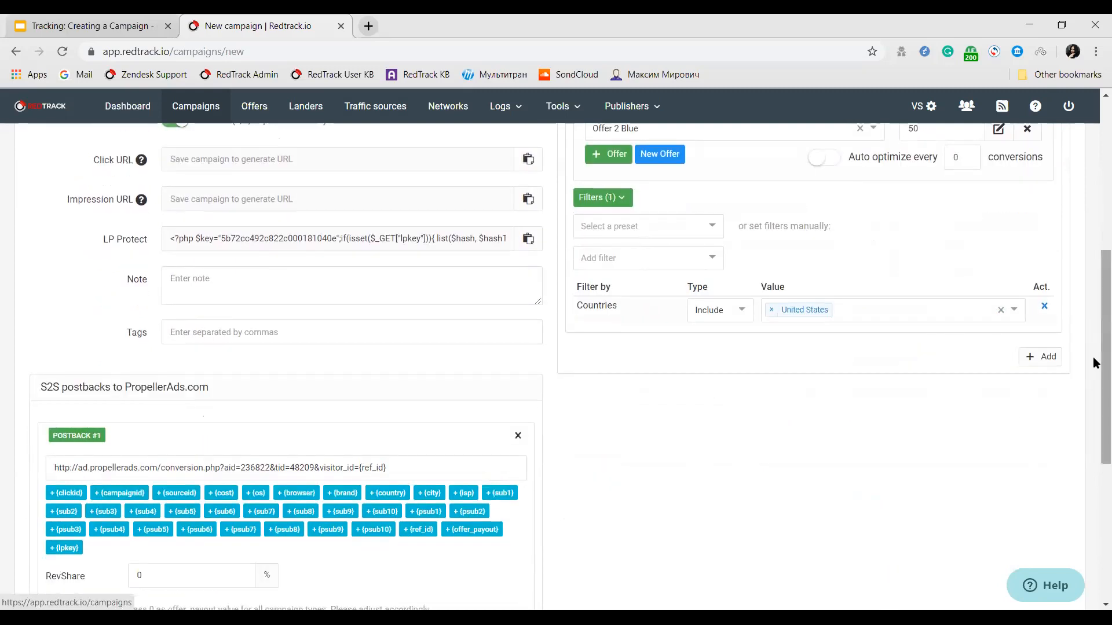
pyautogui.click(1035, 360)
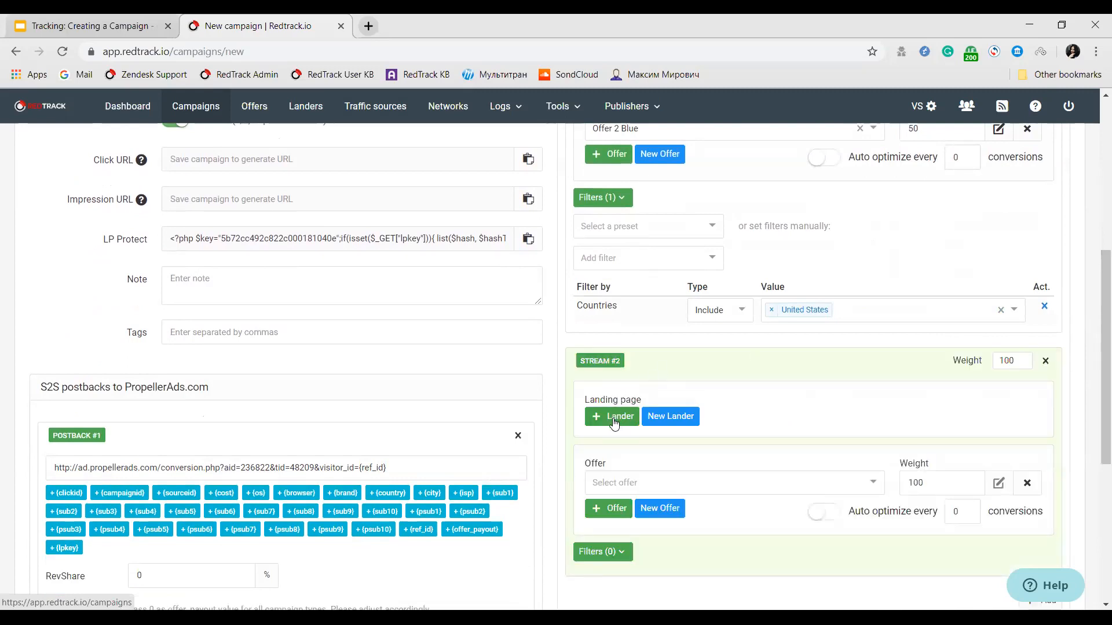
pyautogui.click(614, 424)
pyautogui.click(613, 421)
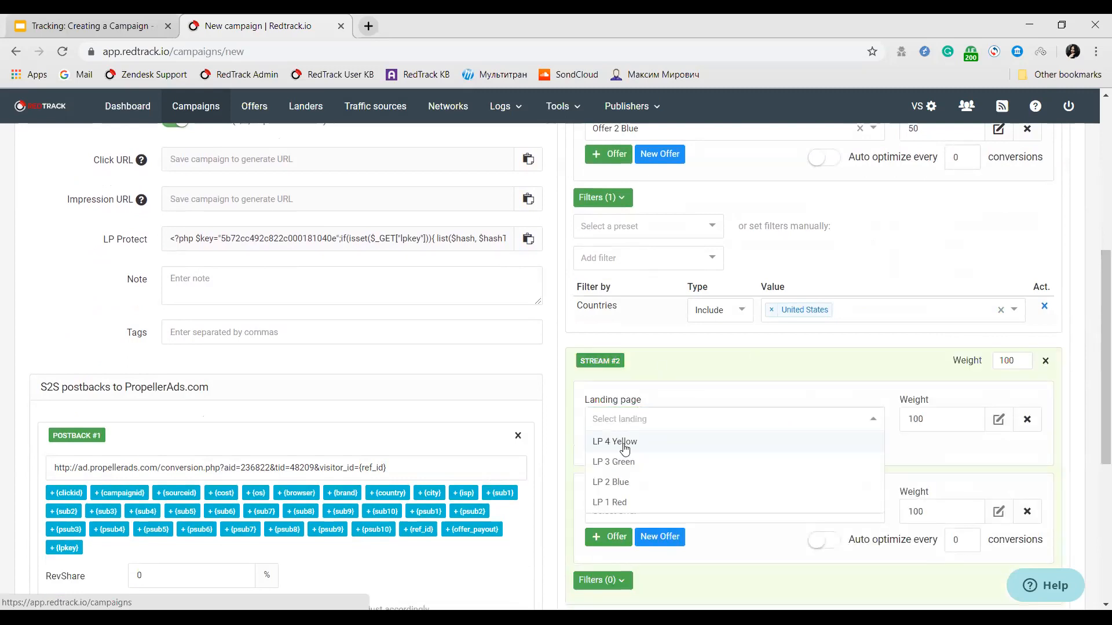
pyautogui.click(626, 448)
pyautogui.click(625, 450)
pyautogui.click(617, 469)
pyautogui.scroll(-4, 638, 429)
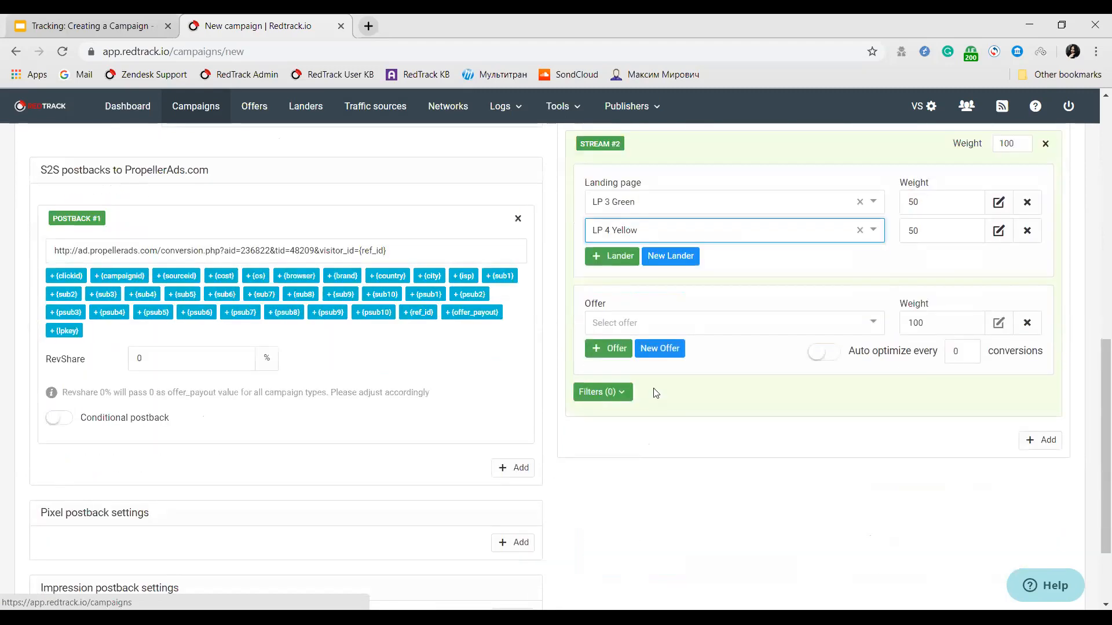
# Set the weight of landing page LP 4 Yellow in Stream #2 to 100.
pyautogui.click(913, 229)
pyautogui.doubleClick(910, 235)
pyautogui.write('100')
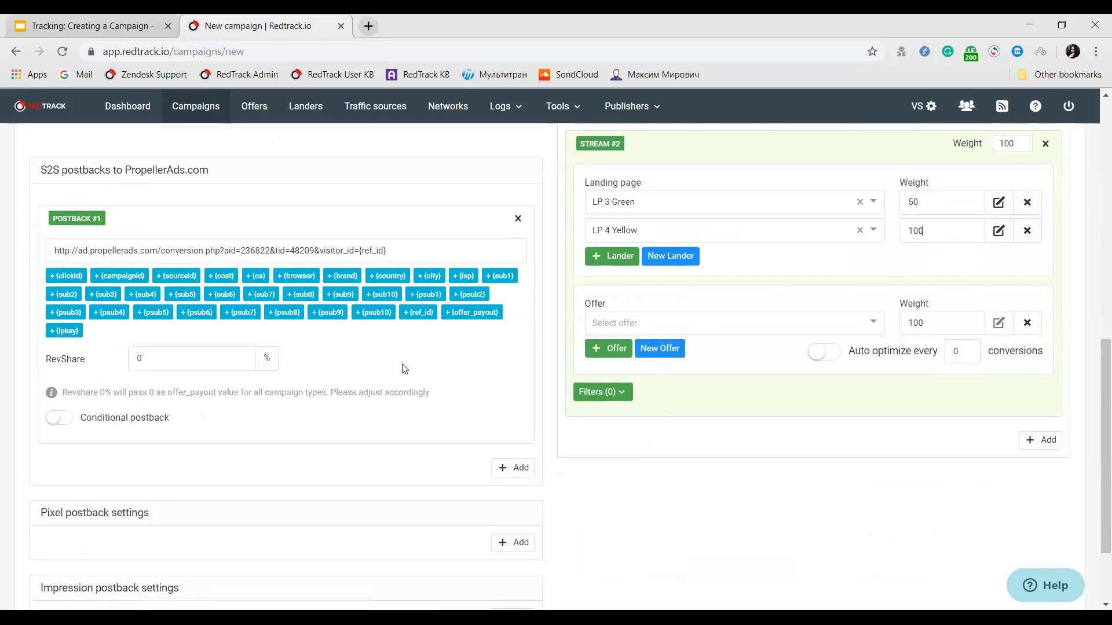
# Assign Offer 3 Green and Offer 4 Yellow to Stream #2, adding a second offer row.
pyautogui.click(603, 318)
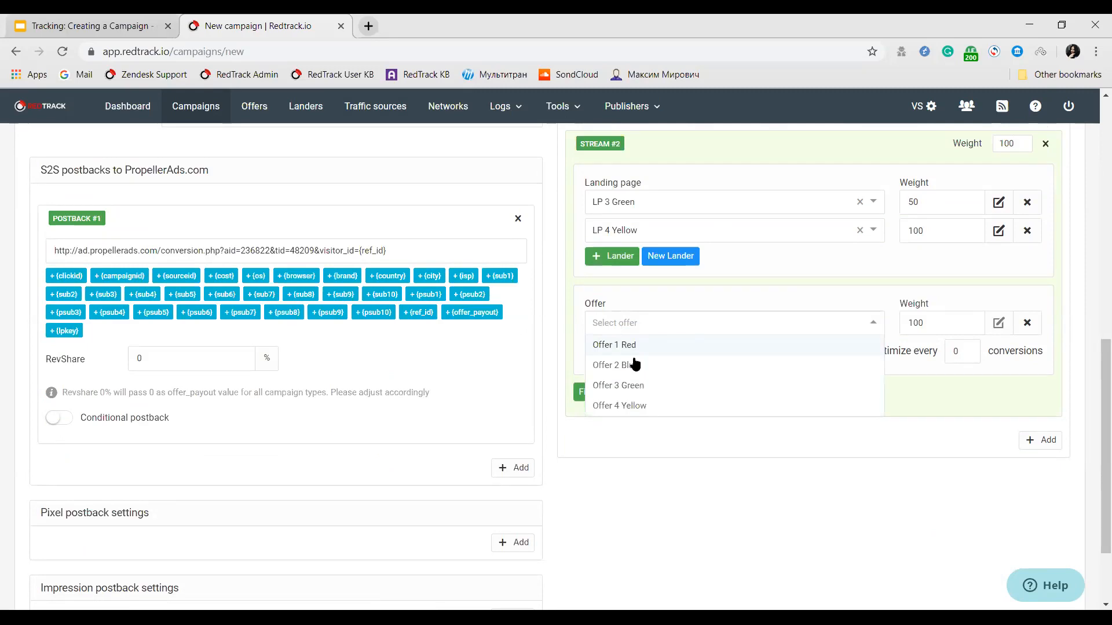
pyautogui.click(634, 386)
pyautogui.click(605, 349)
pyautogui.click(612, 350)
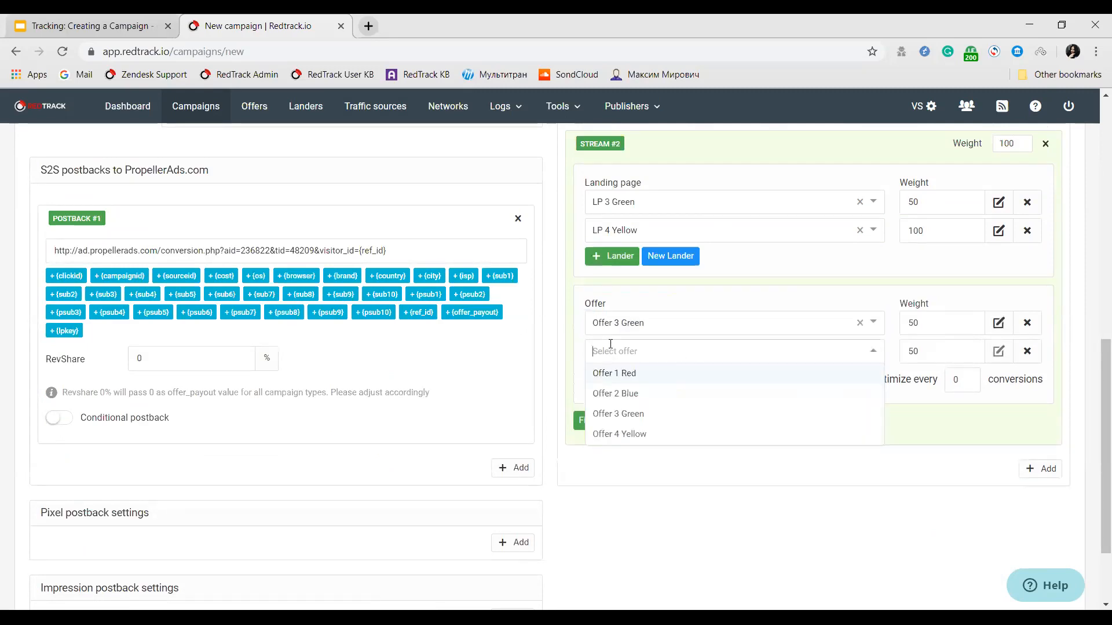
pyautogui.click(634, 433)
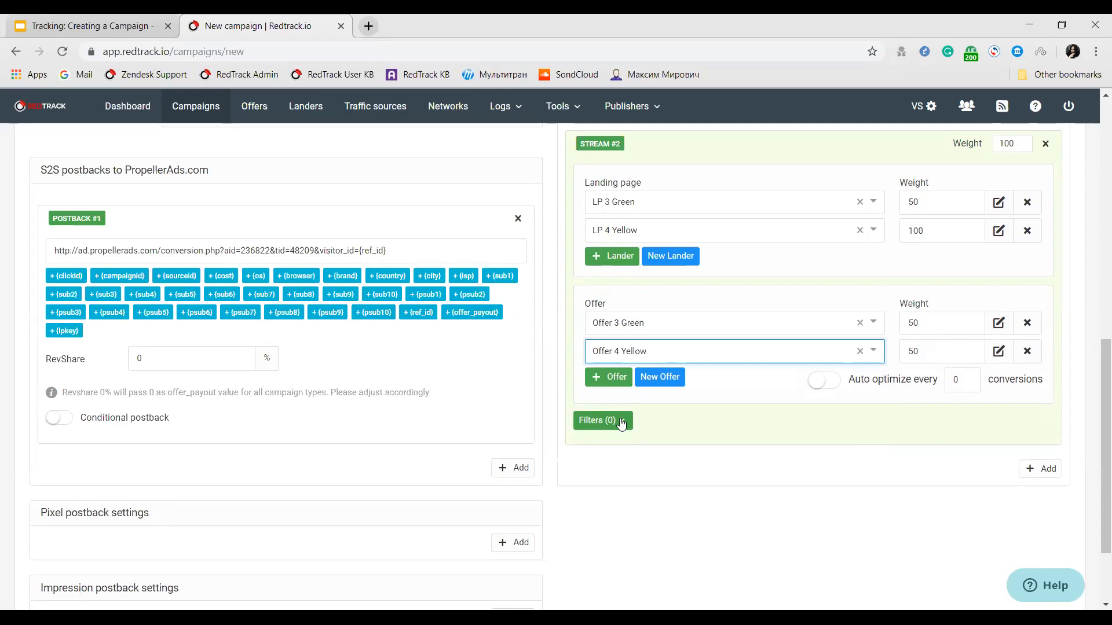
# Add an OS filter to Stream #2 that excludes Mac OS X.
pyautogui.click(618, 421)
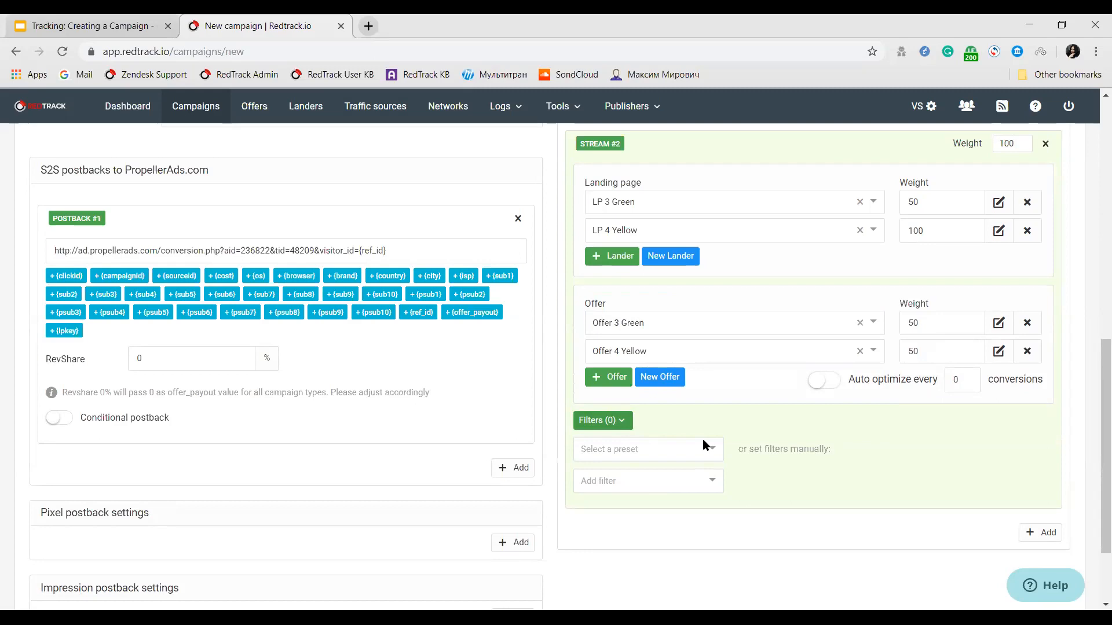
pyautogui.click(681, 484)
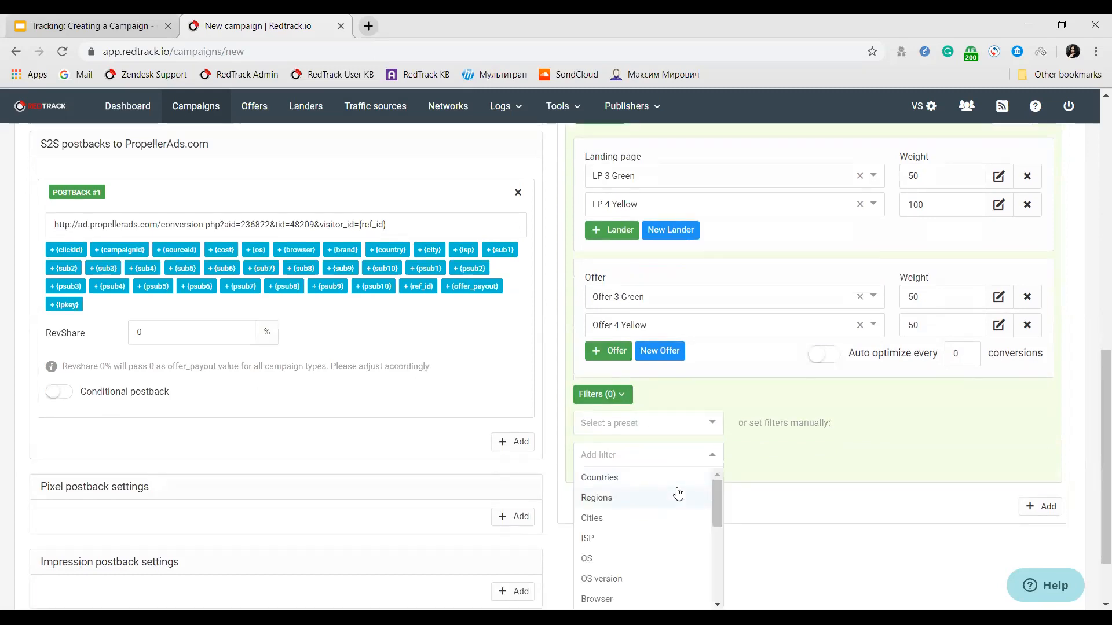
pyautogui.click(634, 559)
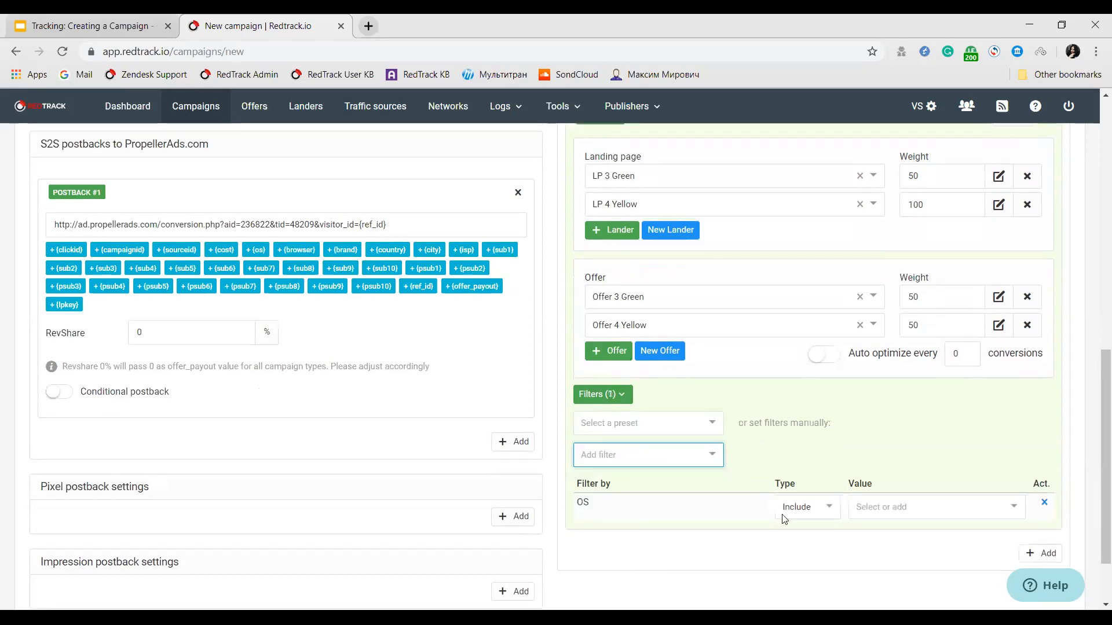
pyautogui.click(808, 510)
pyautogui.click(805, 552)
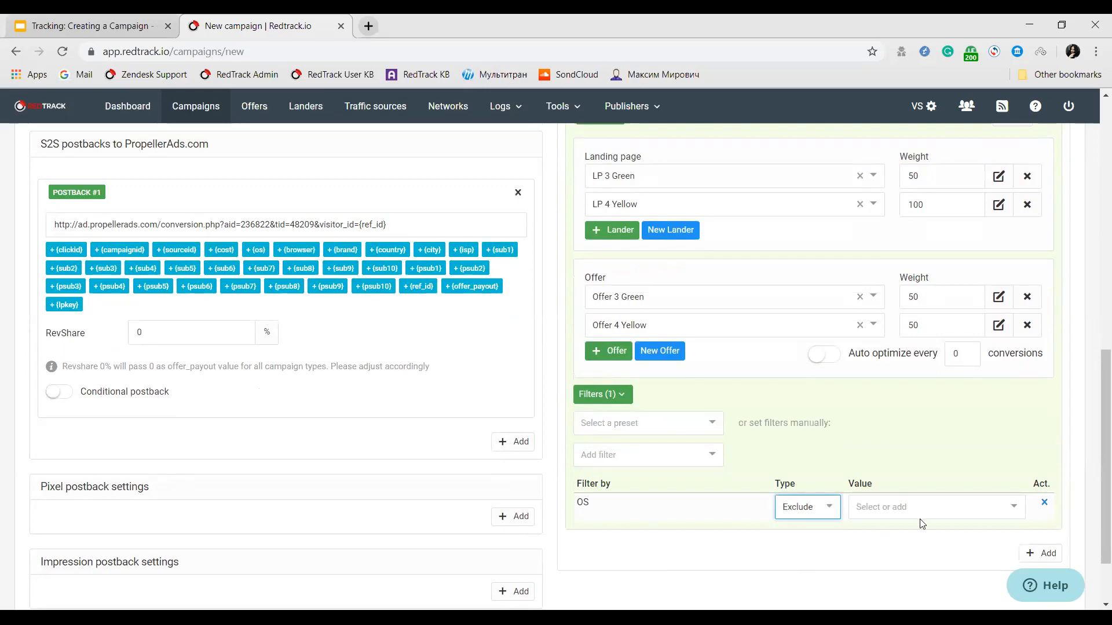
pyautogui.click(924, 510)
pyautogui.scroll(-2, 900, 575)
pyautogui.scroll(-2, 903, 542)
pyautogui.click(896, 517)
pyautogui.click(898, 524)
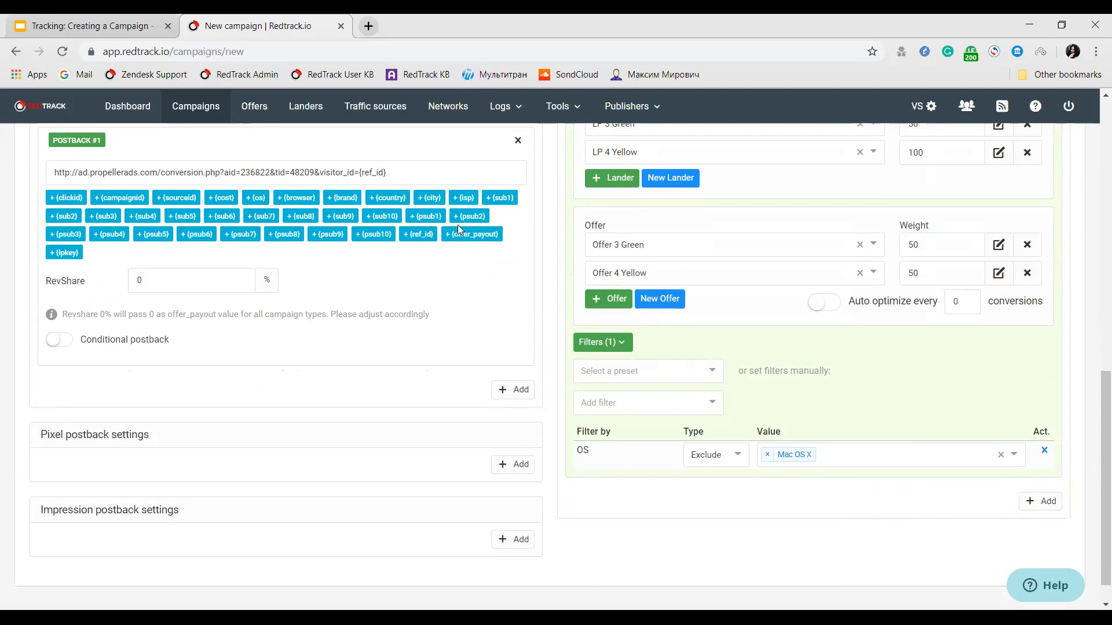
# Save the new campaign and copy its click URL.
pyautogui.scroll(8, 1026, 277)
pyautogui.scroll(2, 1096, 103)
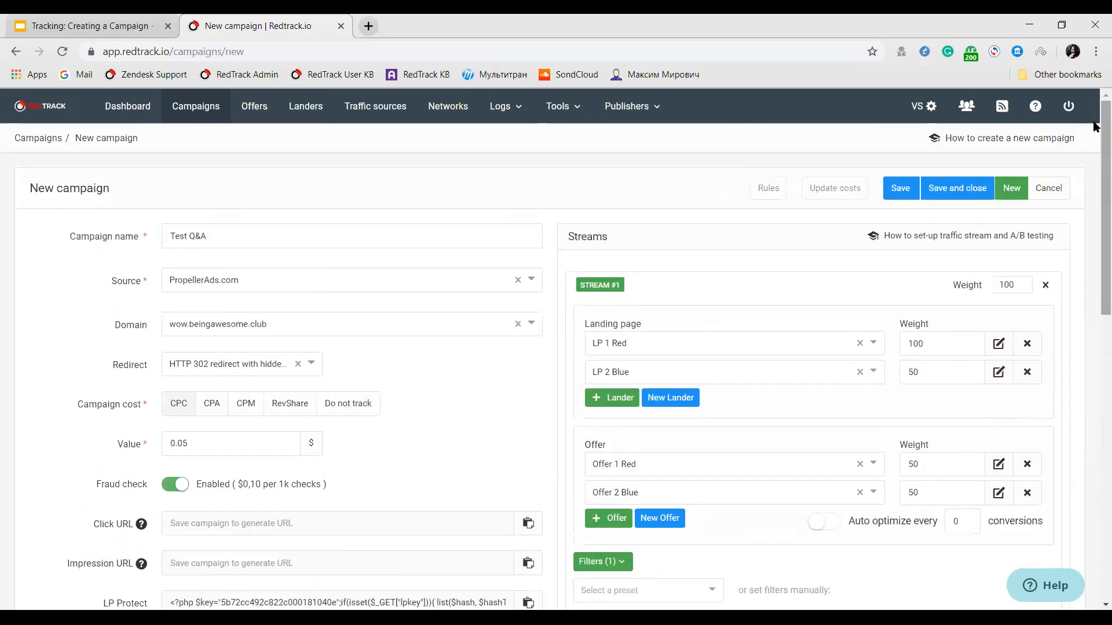
pyautogui.click(905, 193)
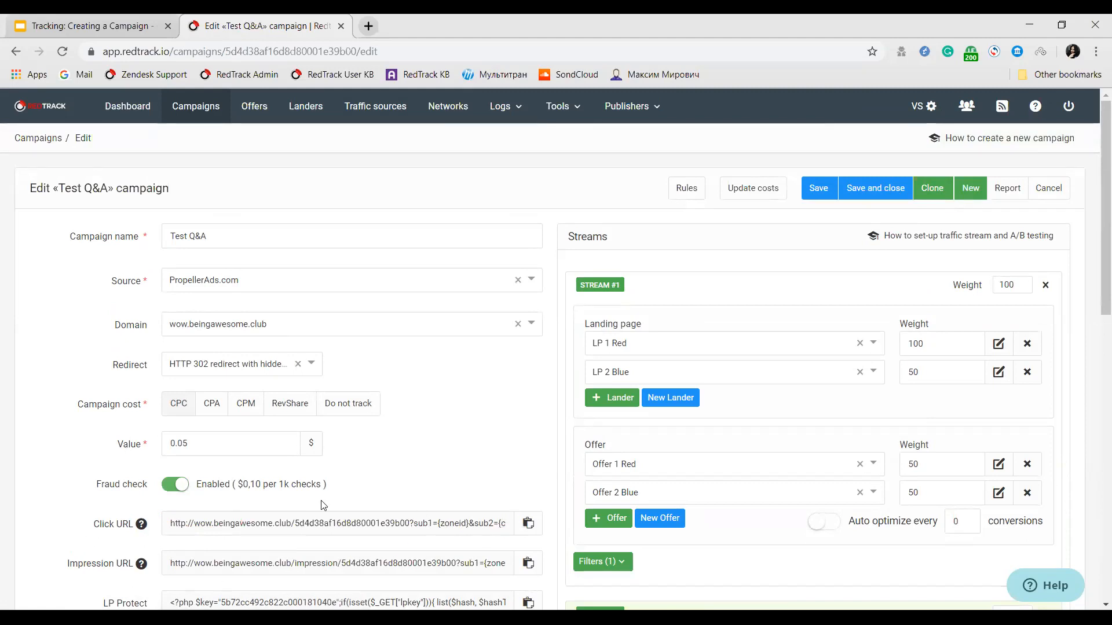
pyautogui.click(527, 524)
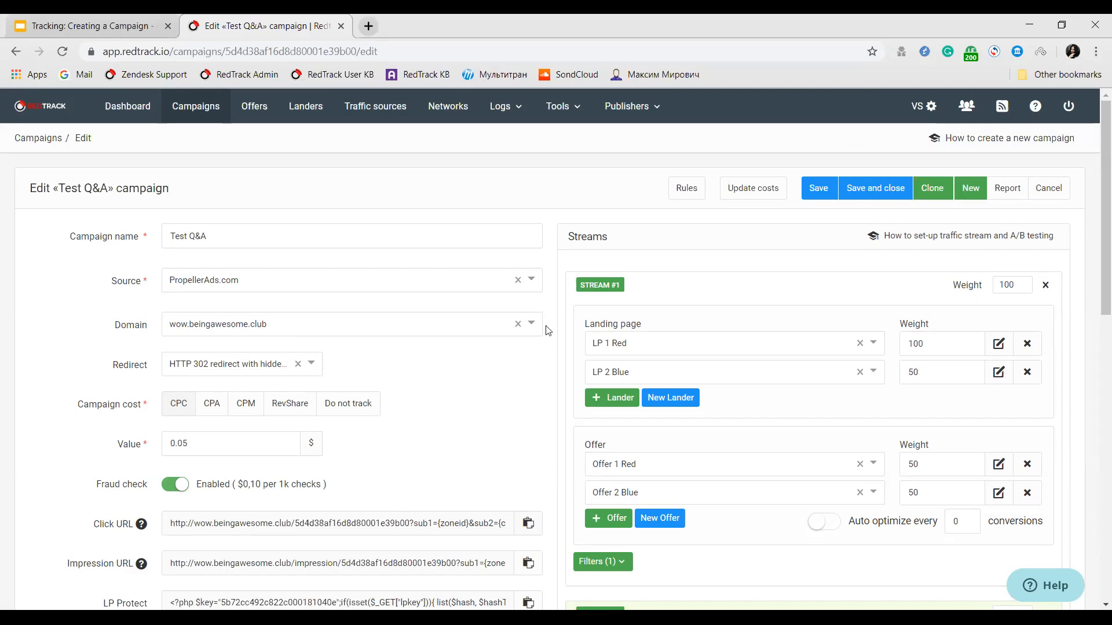
pyautogui.scroll(-5, 498, 392)
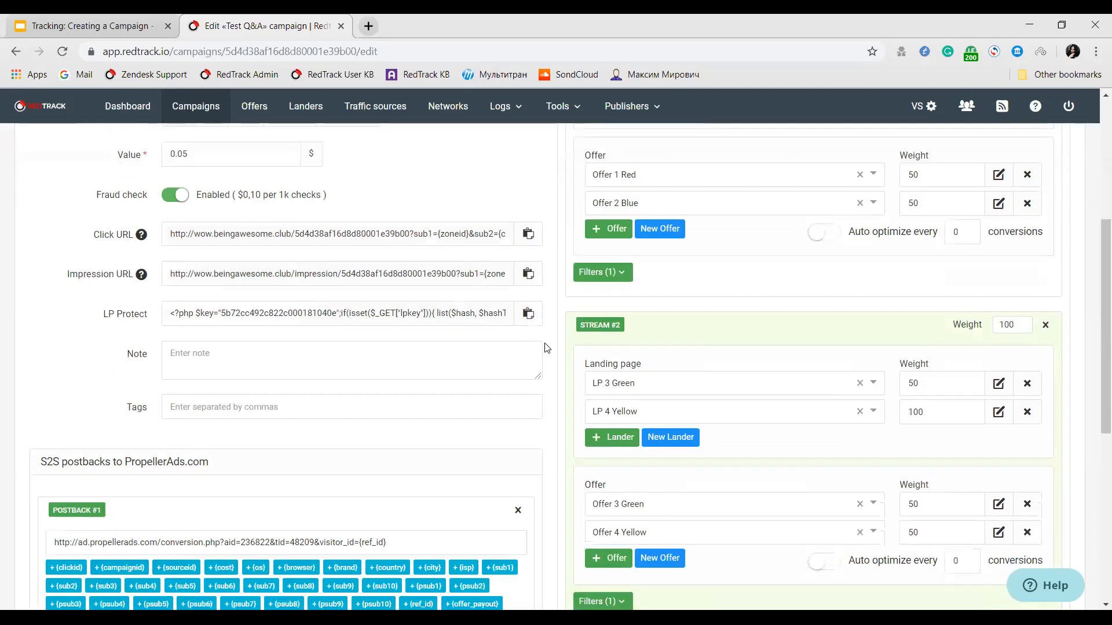
pyautogui.scroll(3, 546, 348)
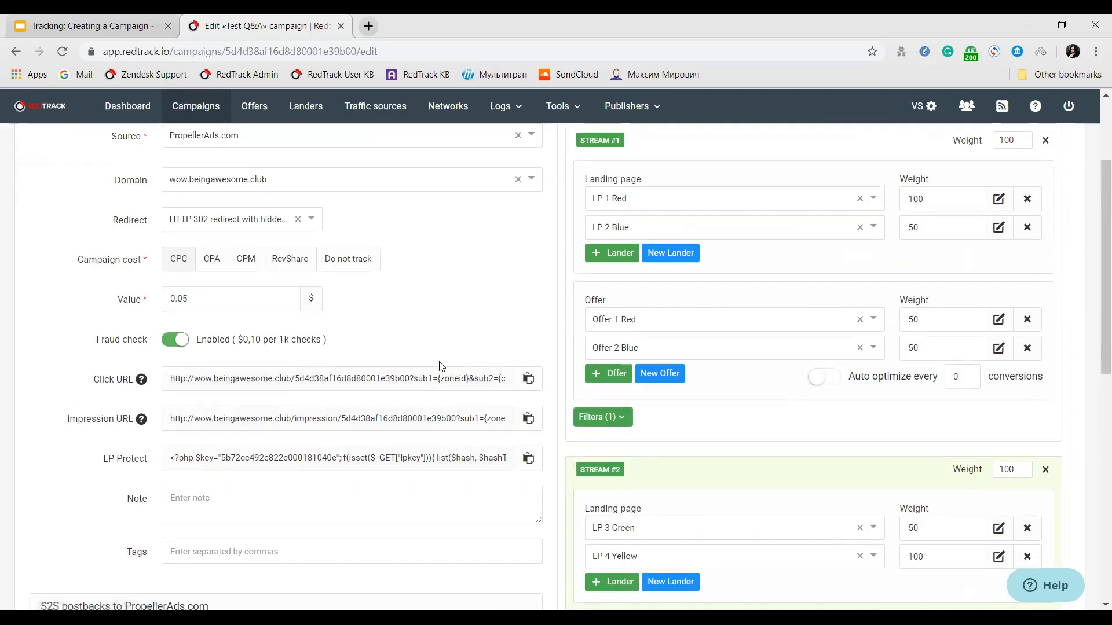
pyautogui.scroll(1, 428, 317)
pyautogui.scroll(2, 428, 317)
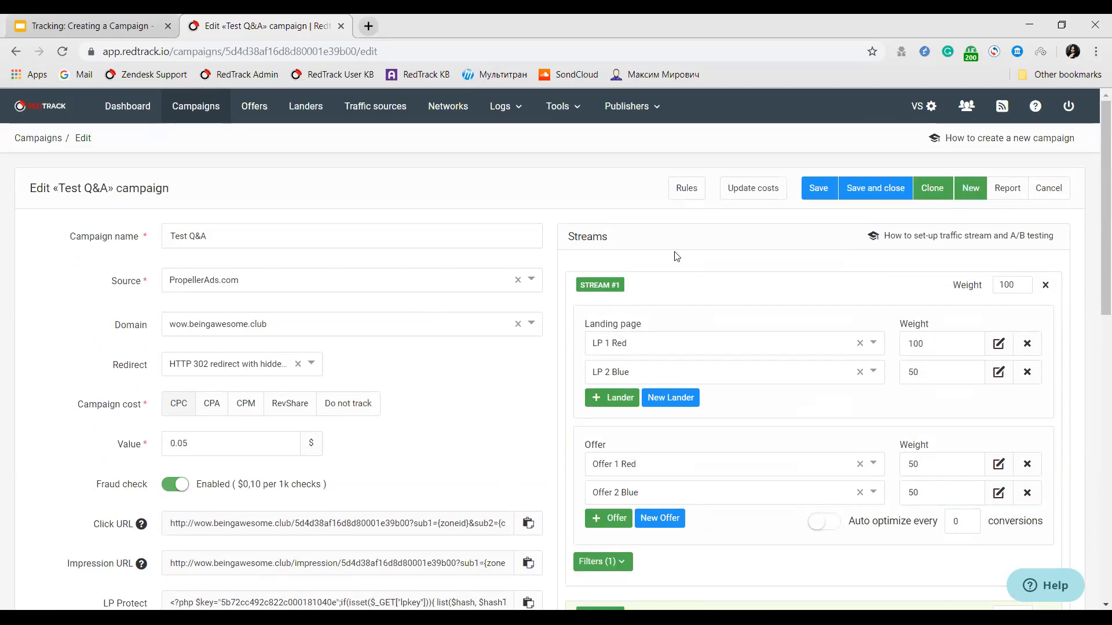
# Enable Direct Traffic for the PropellerAds.com traffic source and save the source.
pyautogui.click(383, 117)
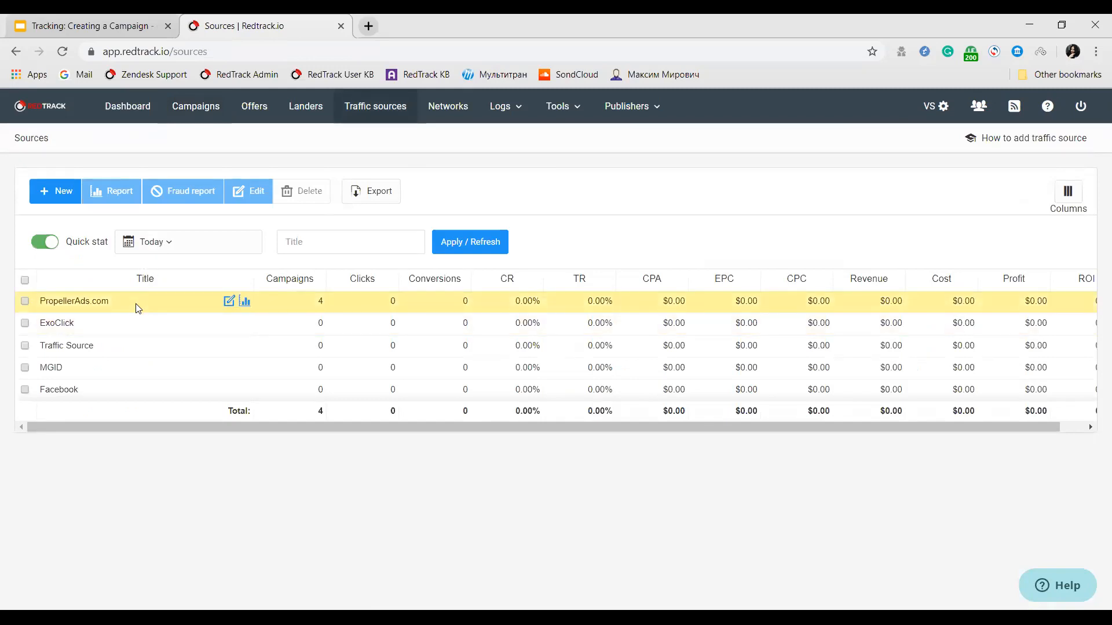
pyautogui.click(130, 302)
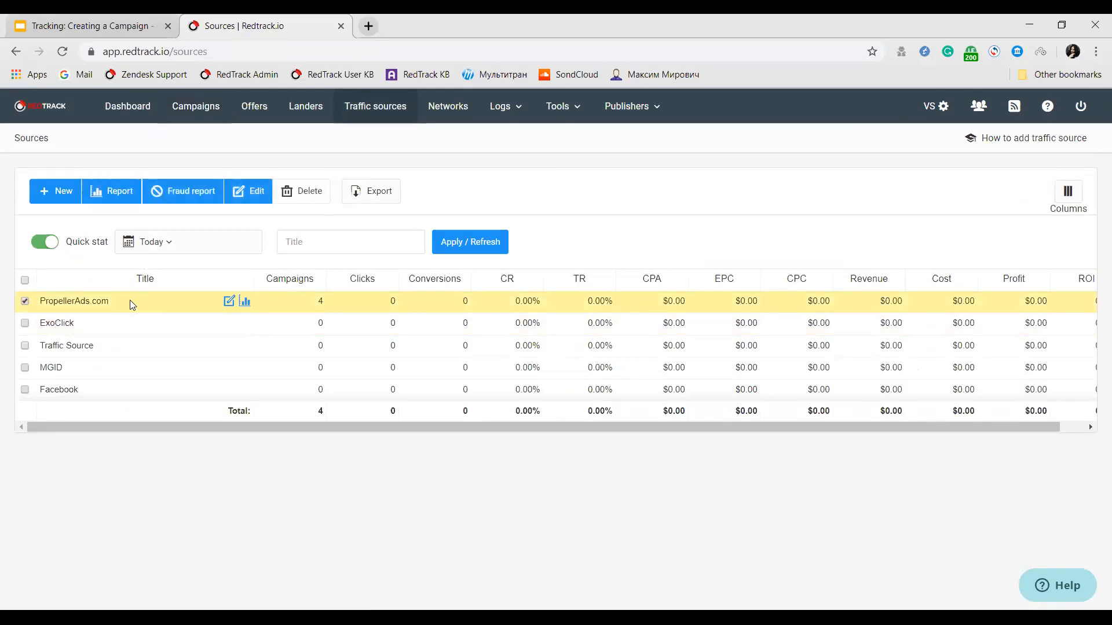
pyautogui.click(258, 192)
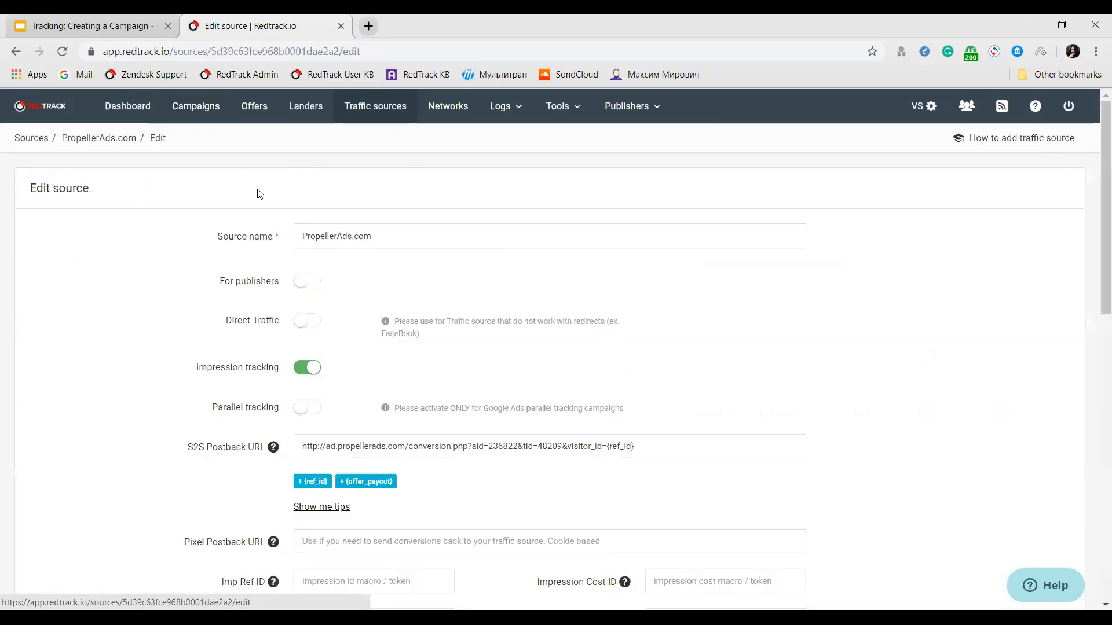
pyautogui.click(316, 321)
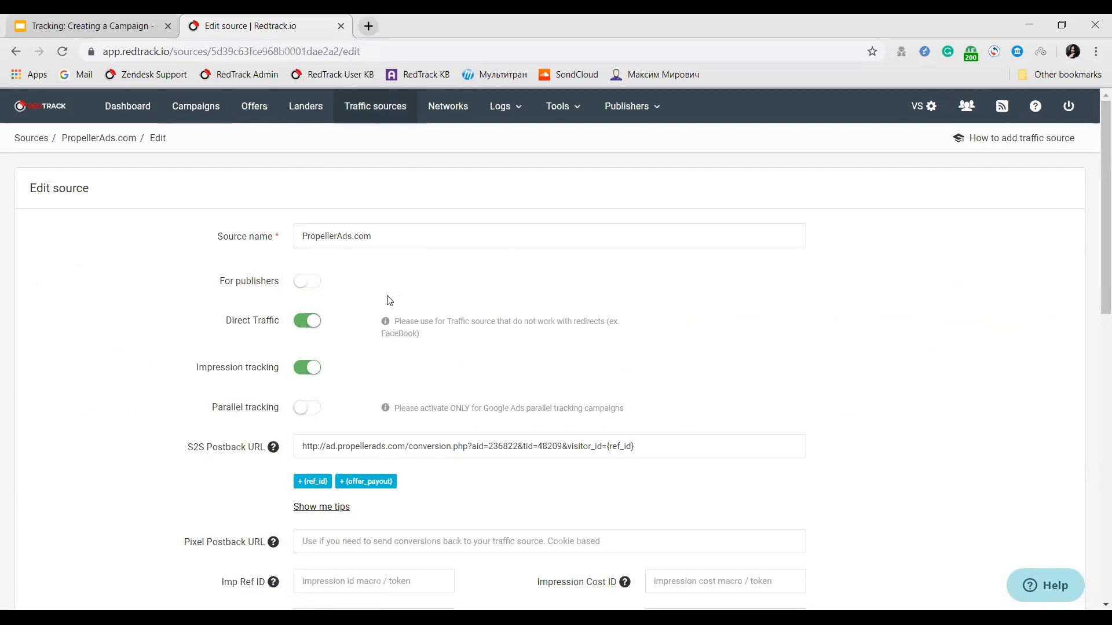
pyautogui.scroll(-13, 447, 325)
pyautogui.click(307, 536)
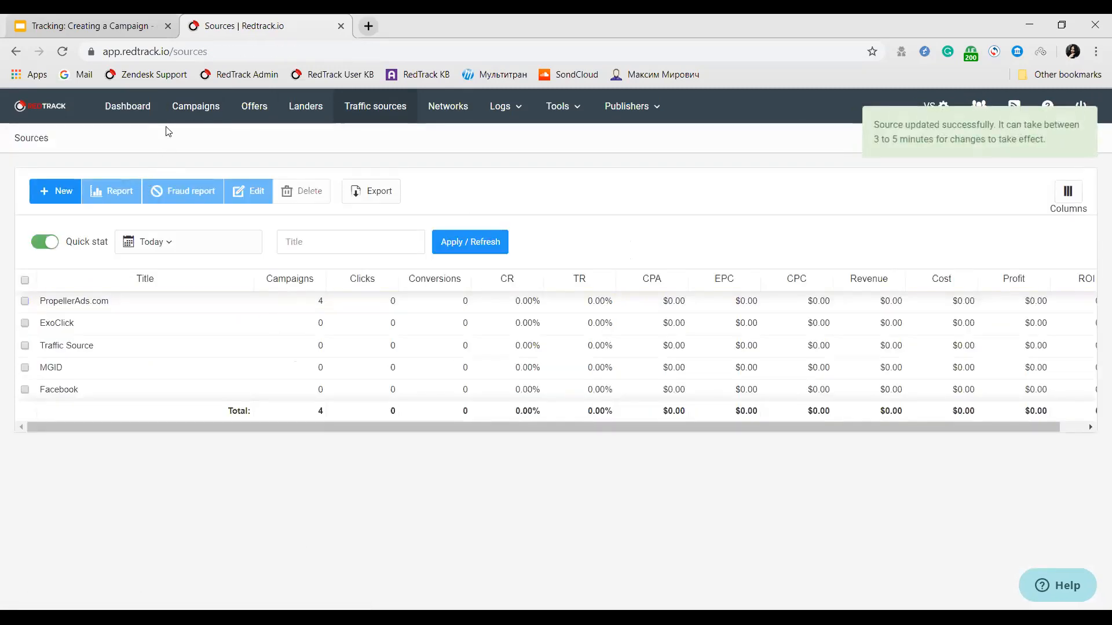
# Open the Test Q&A campaign for editing and copy its Direct Traffic script.
pyautogui.click(183, 119)
pyautogui.click(107, 329)
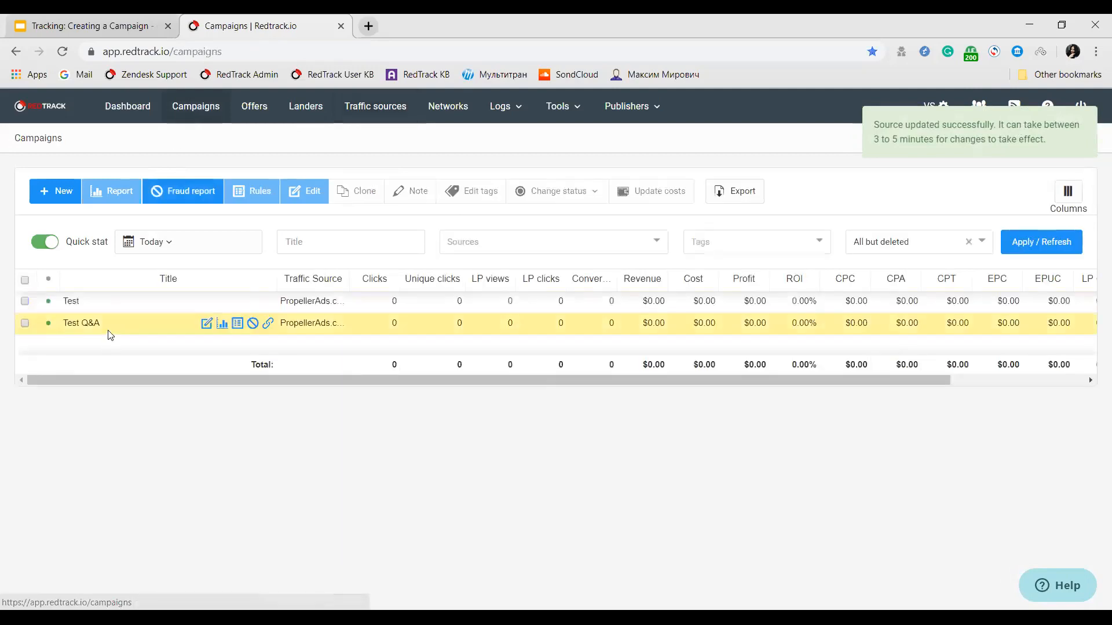
pyautogui.click(307, 194)
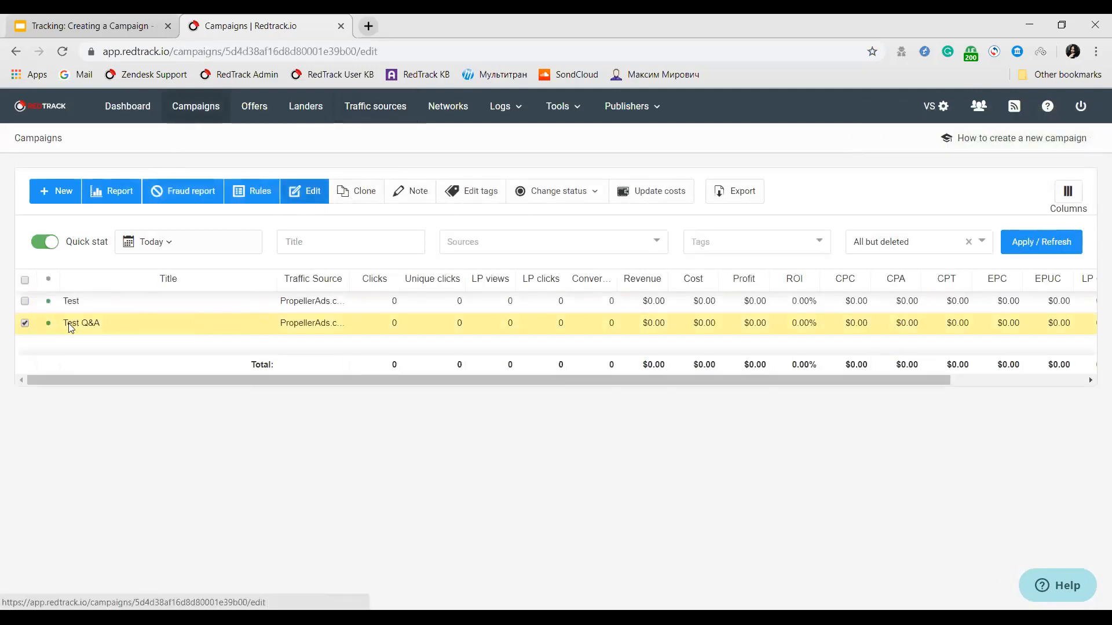
pyautogui.scroll(-2, 46, 357)
pyautogui.scroll(1, 229, 240)
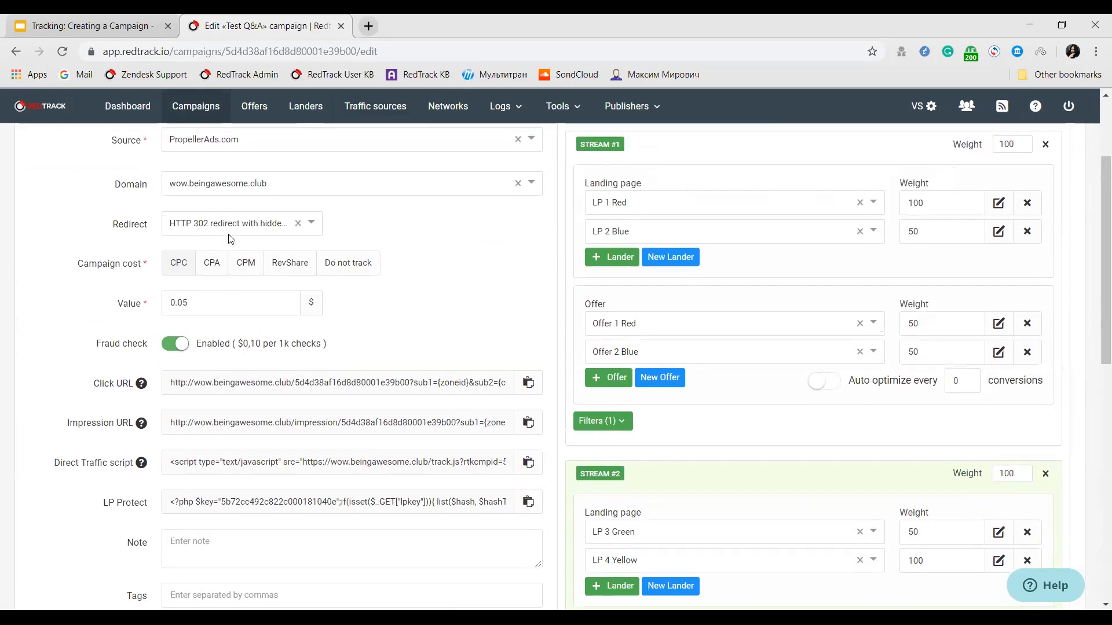
pyautogui.scroll(-1, 154, 510)
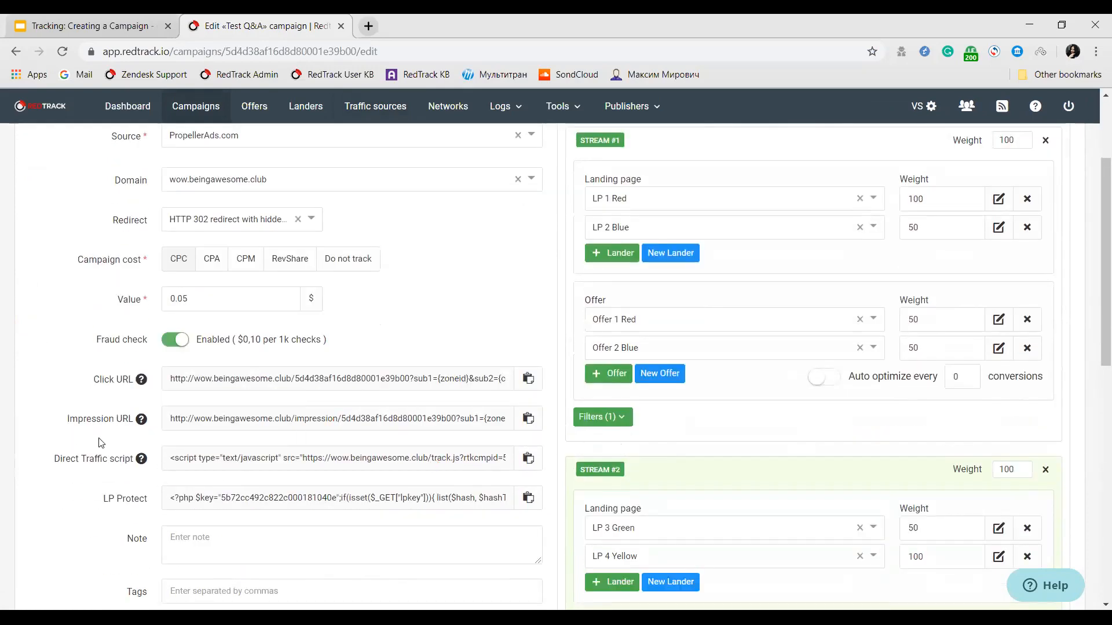
pyautogui.click(529, 460)
# Try removing landing page LP 2 Blue from Stream #1 and leave the campaign without saving.
pyautogui.click(1028, 227)
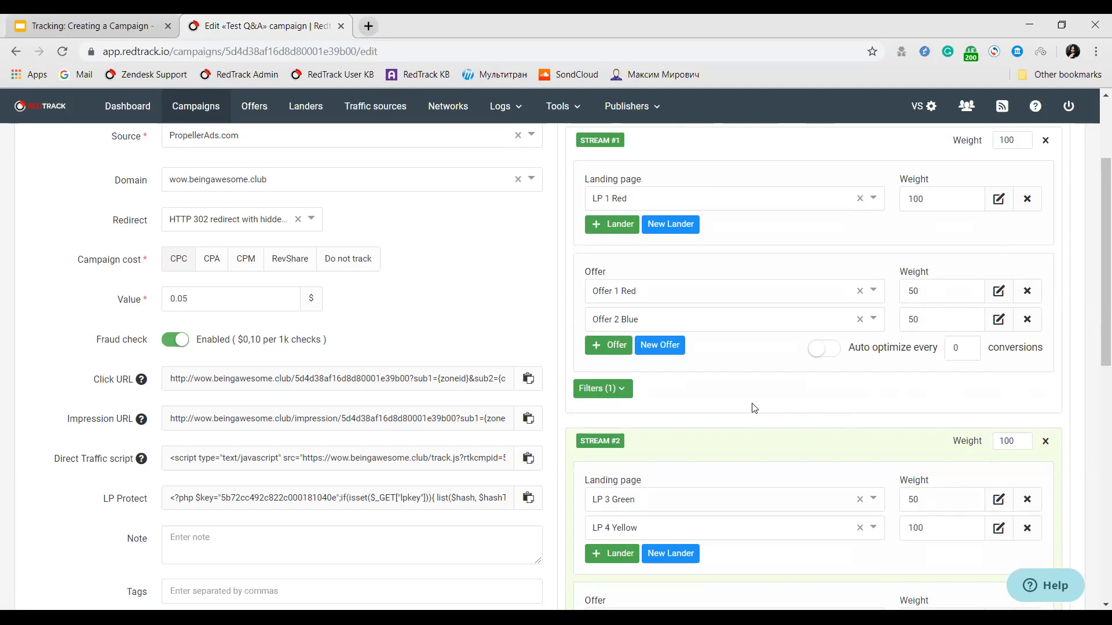
pyautogui.click(625, 387)
pyautogui.click(625, 387)
pyautogui.scroll(3, 784, 364)
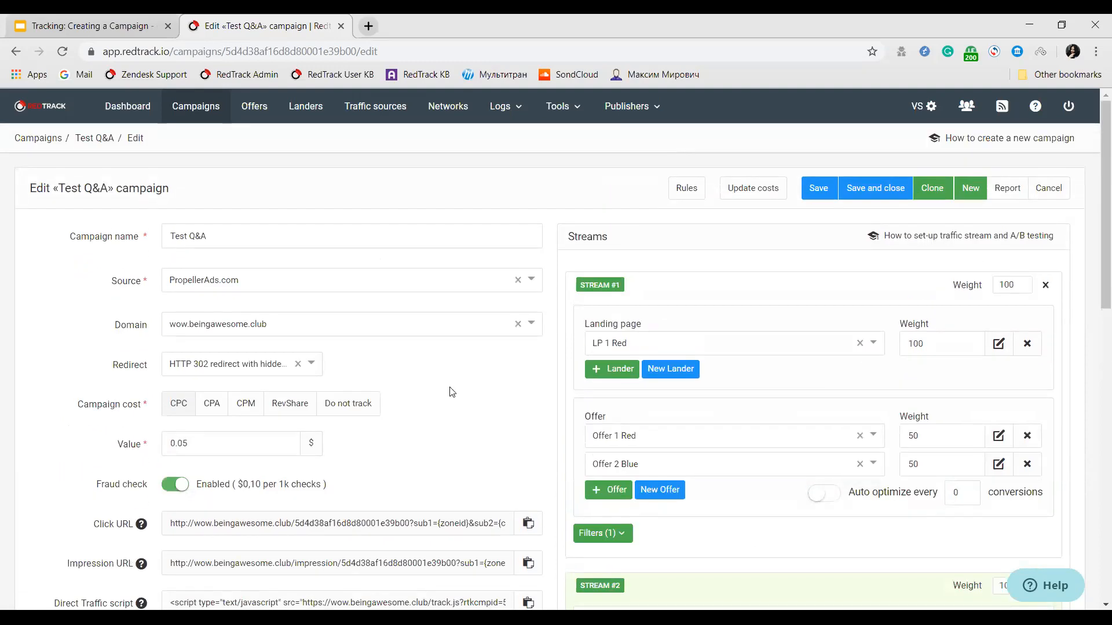
pyautogui.click(1042, 124)
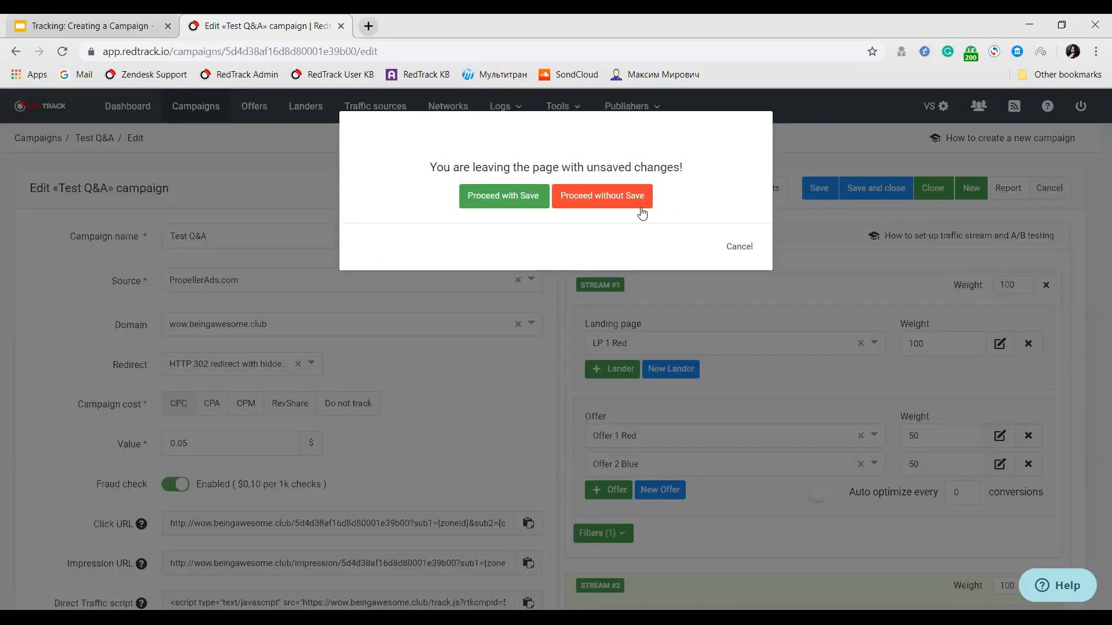
pyautogui.click(592, 197)
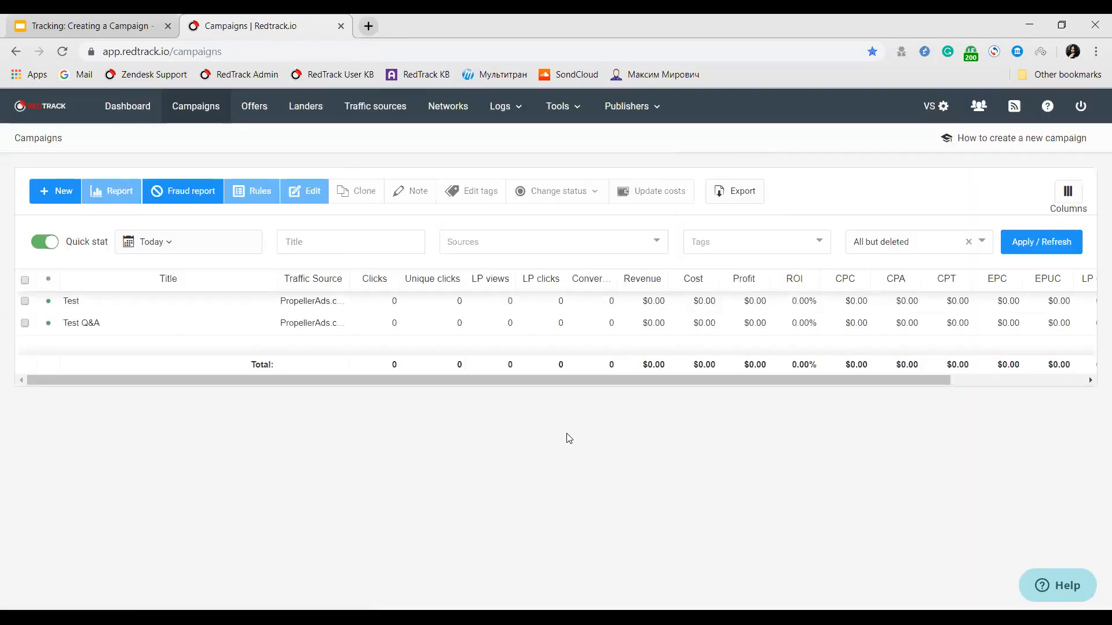